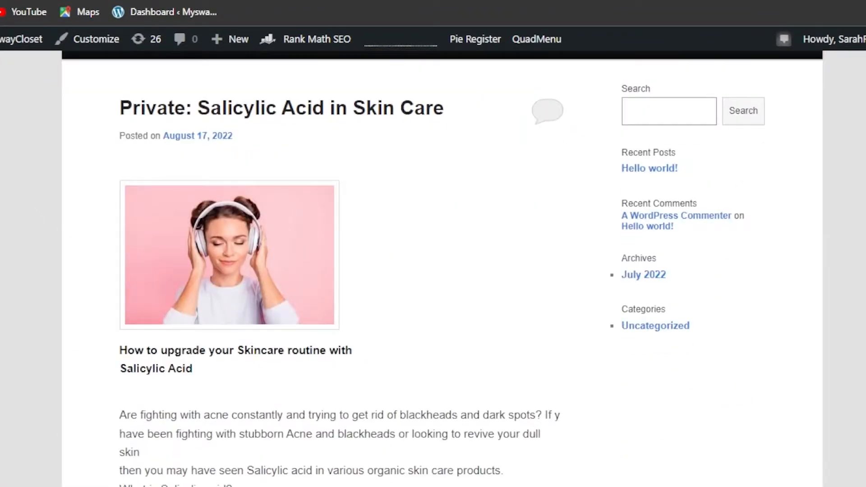
scroll(341, 270, "down", 15)
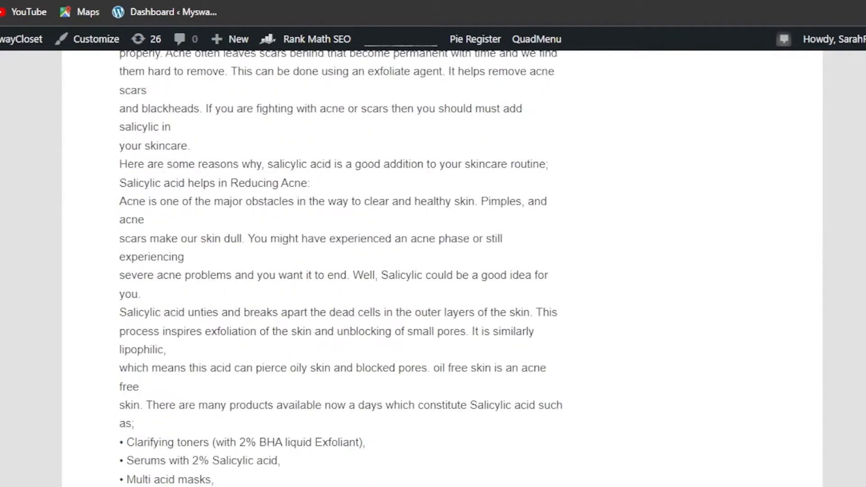
scroll(341, 271, "down", 9)
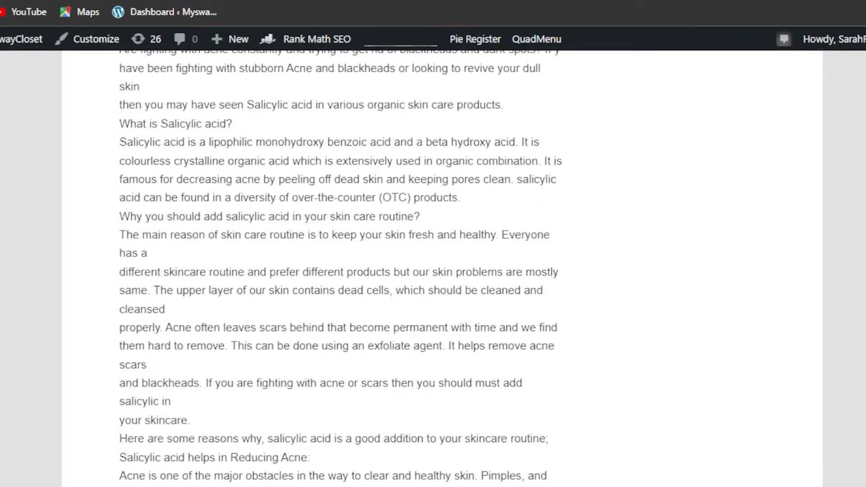
scroll(341, 271, "up", 10)
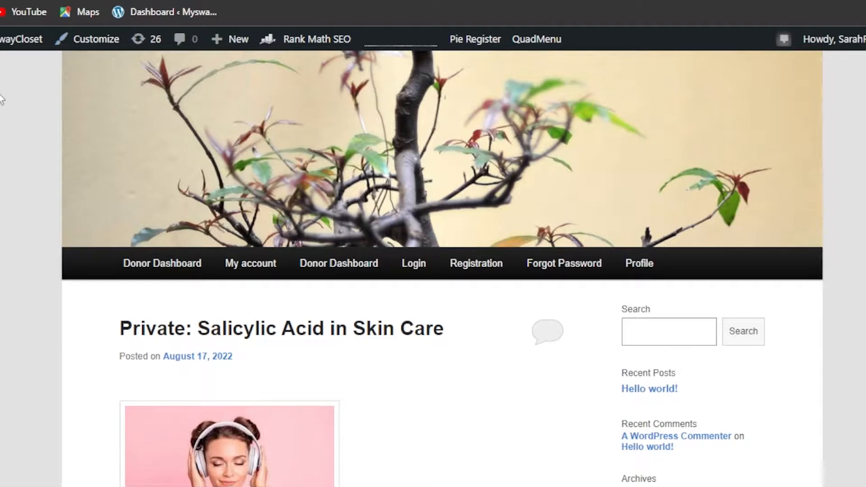
- Open the site's page for adding new plugins and search it for "forminator"
mouse_move(2, 39)
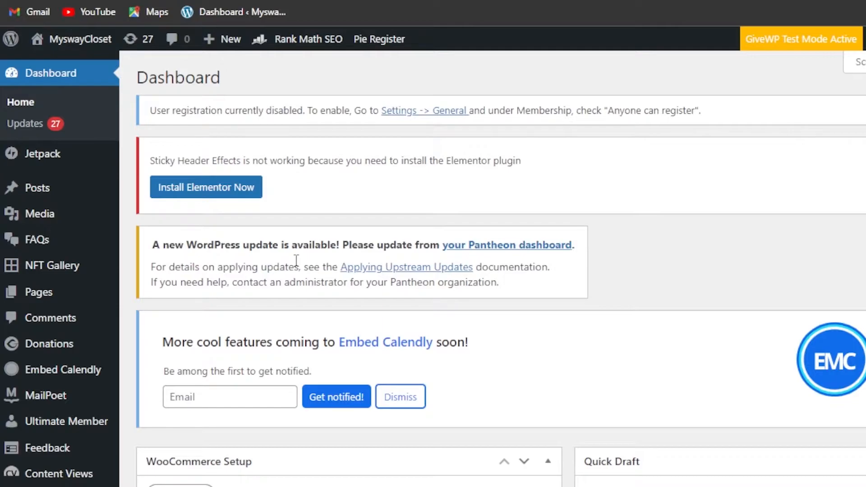
scroll(331, 234, "down", 10)
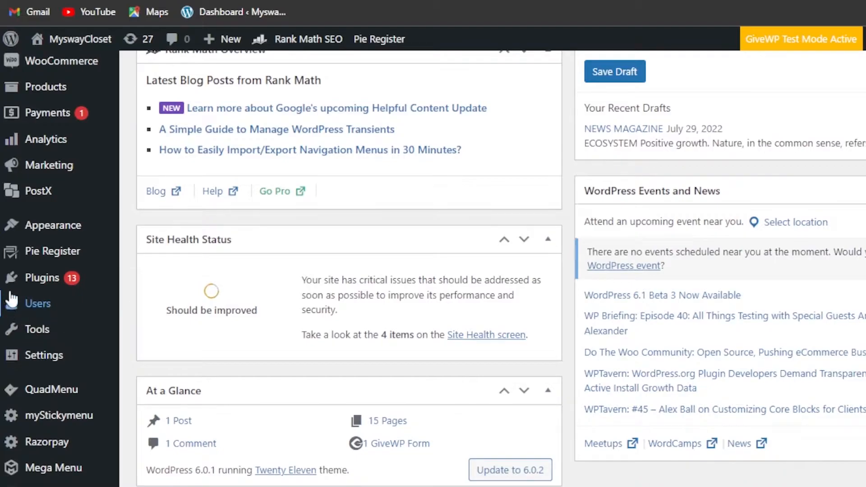
mouse_move(13, 278)
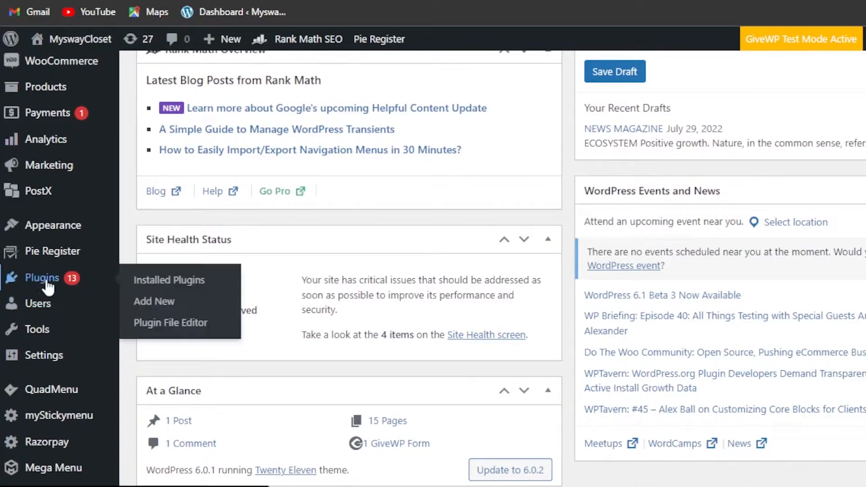
left_click(159, 309)
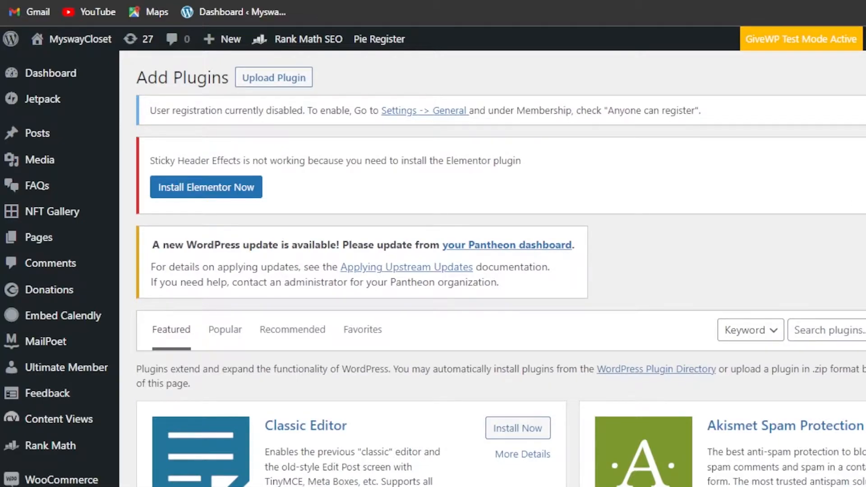
scroll(843, 181, "down", 5)
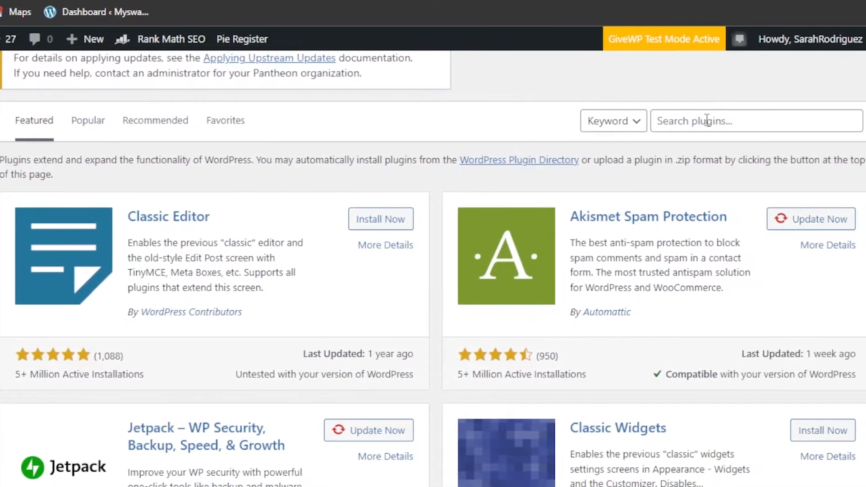
left_click(706, 120)
type("f")
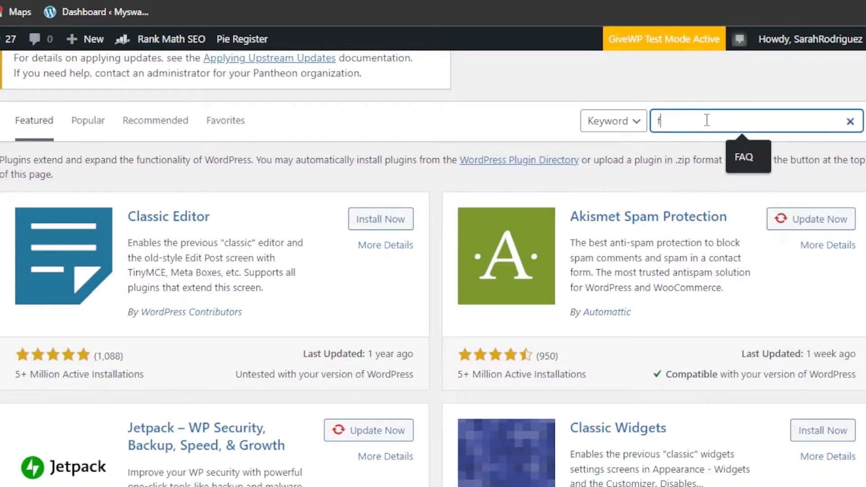
type("orminator")
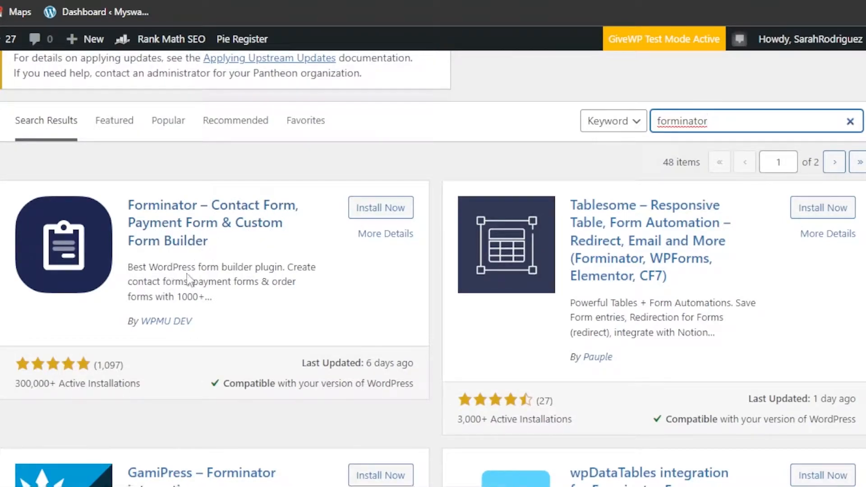
- Install and activate the Forminator – Contact Form, Payment Form & Custom Form Builder plugin by WPMU DEV
left_click_drag(19, 385, 152, 405)
left_click(169, 384)
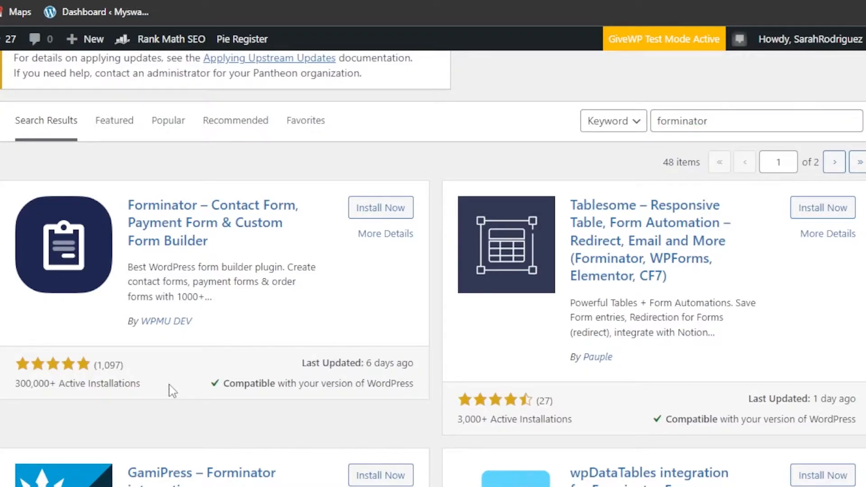
left_click(365, 208)
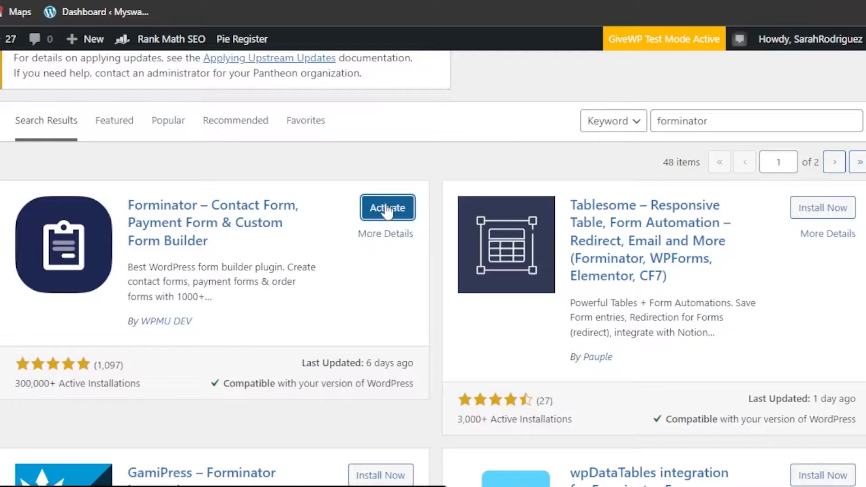
left_click(387, 208)
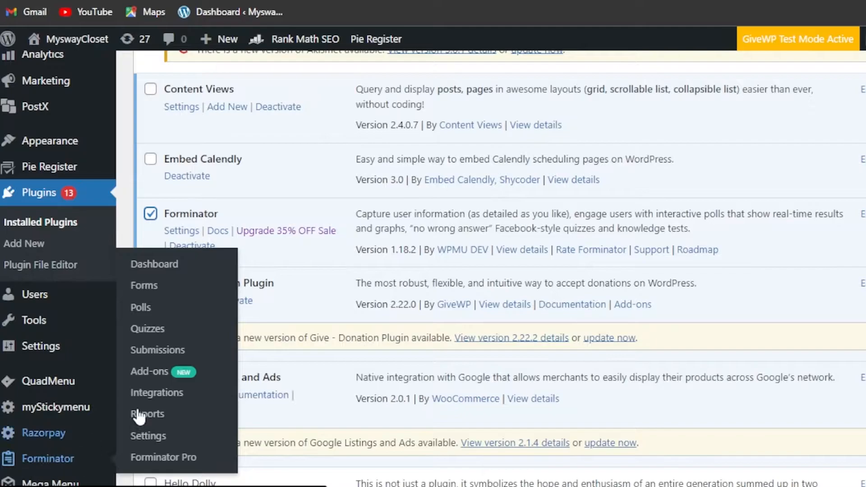
- Open the Forminator dashboard and look over its form and poll sections
left_click(145, 265)
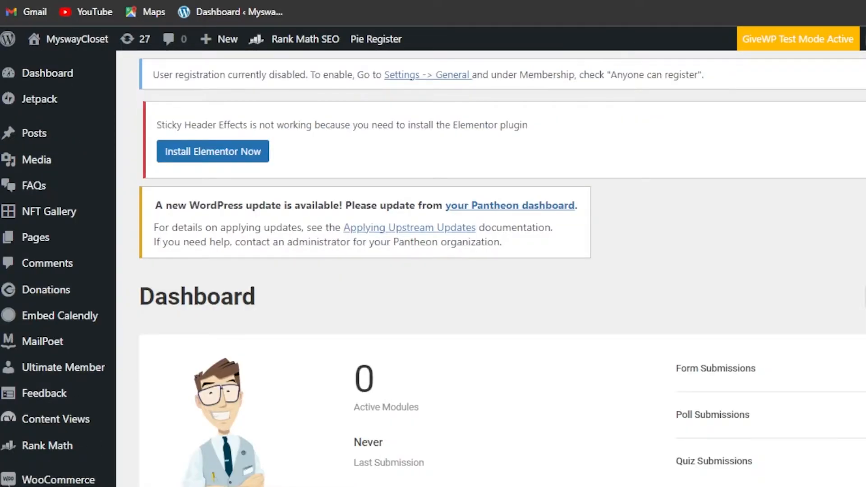
scroll(491, 271, "down", 12)
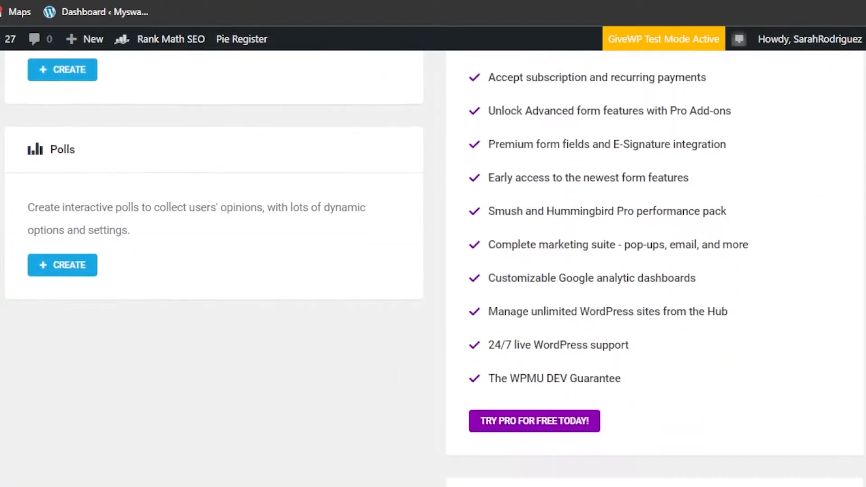
scroll(433, 271, "up", 12)
scroll(433, 271, "down", 1)
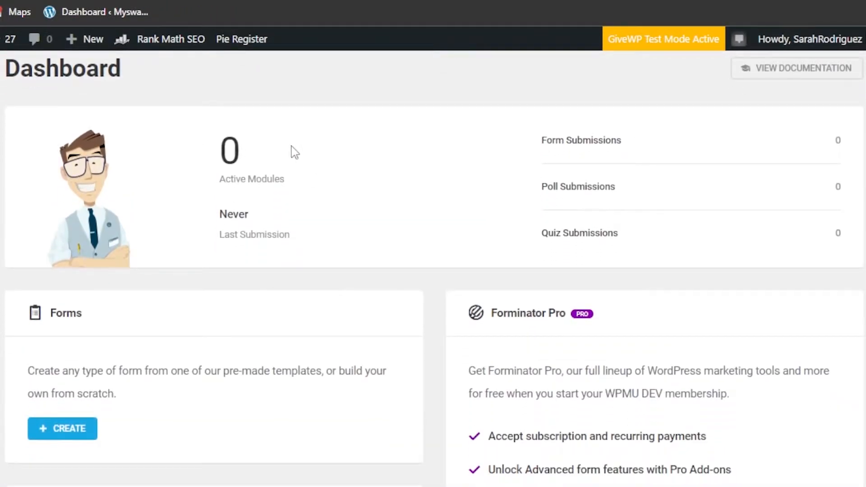
- Create a new Forminator form from the Blank template and name it TEST Form
scroll(433, 270, "down", 5)
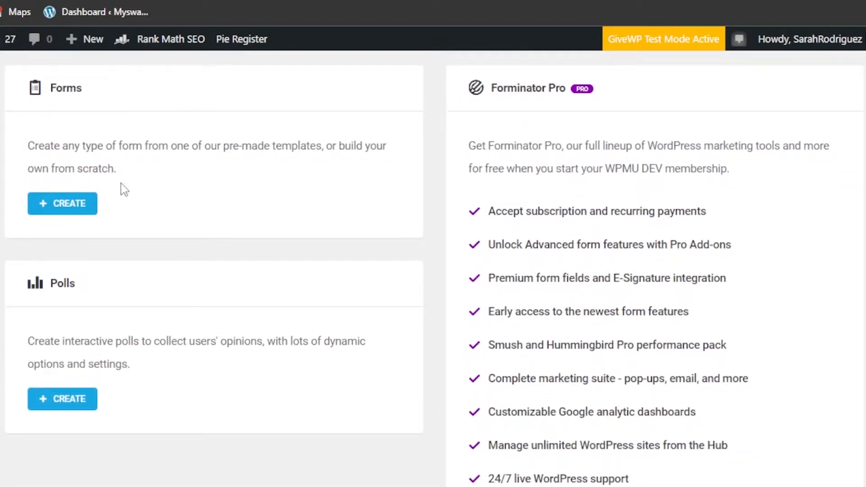
left_click(68, 206)
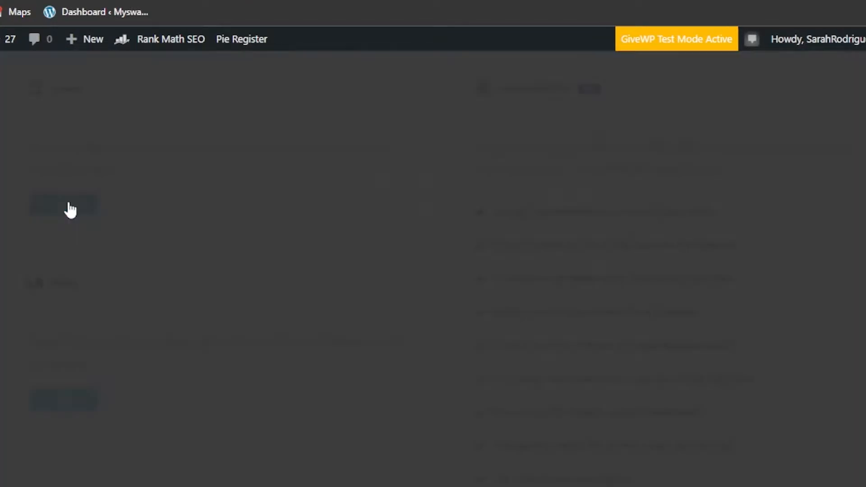
scroll(434, 270, "down", 2)
scroll(434, 270, "up", 1)
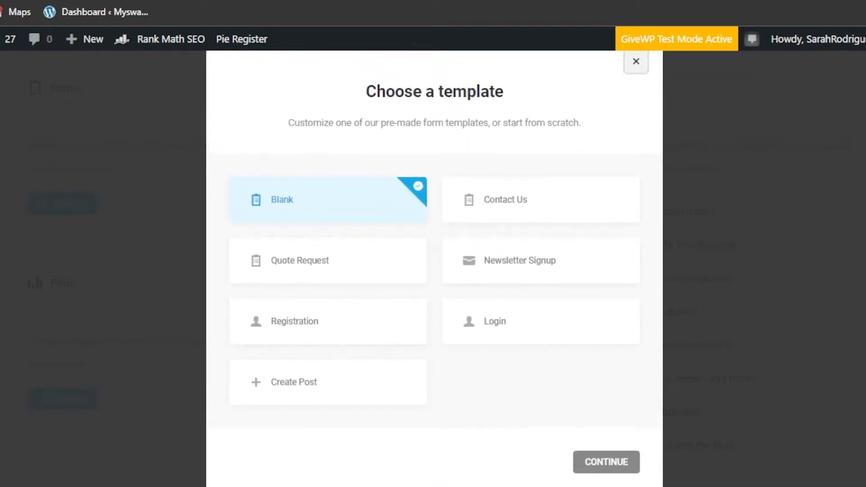
left_click(540, 206)
left_click(372, 208)
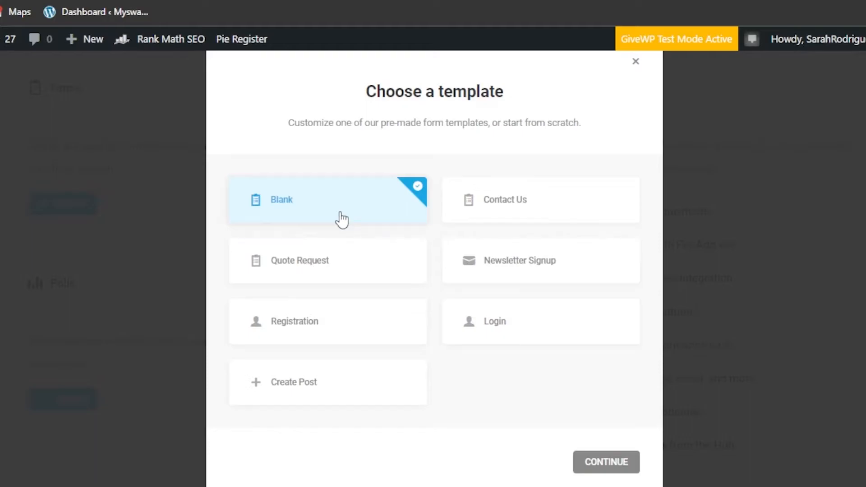
left_click(620, 465)
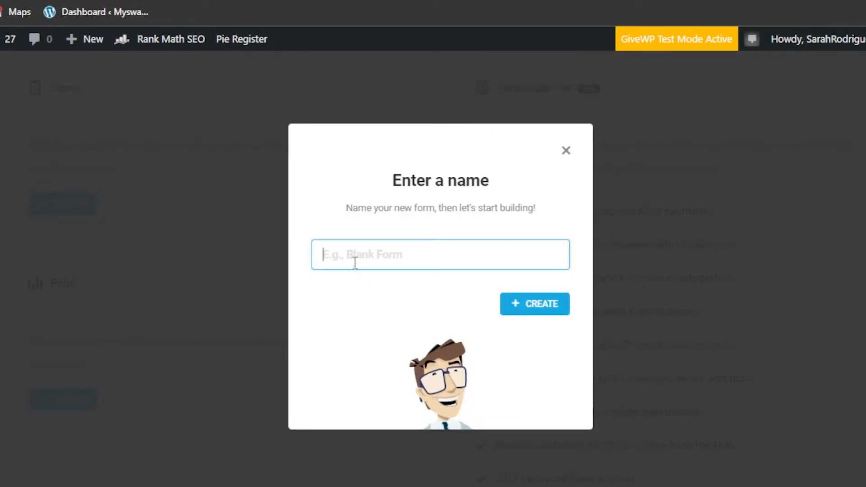
type("TEST Form")
left_click(518, 306)
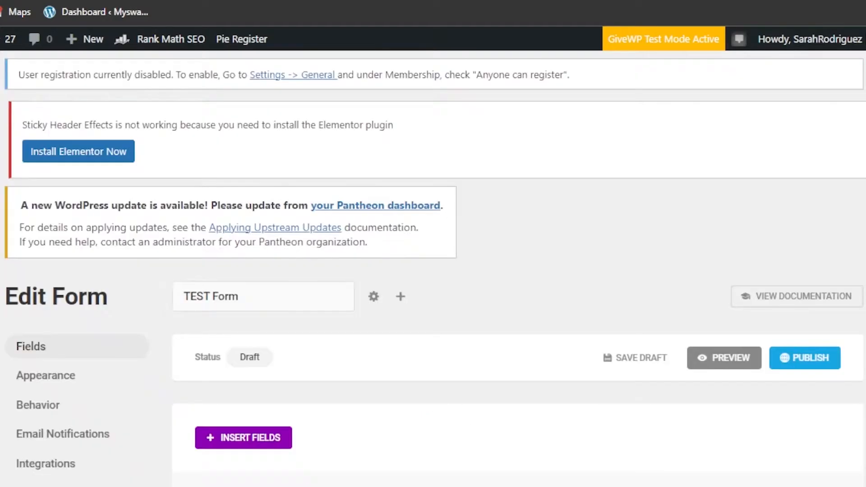
- Start inserting fields into TEST Form and select the Name, Email, Website and File Upload field types
scroll(518, 305, "down", 4)
scroll(514, 266, "down", 3)
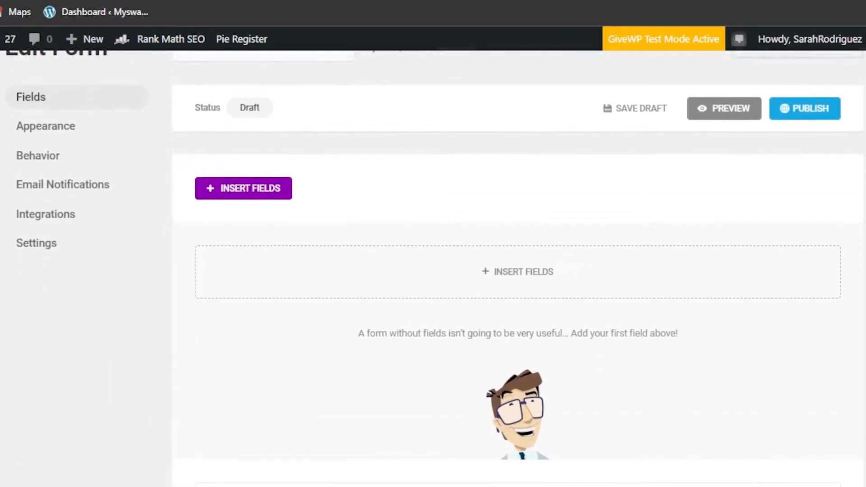
scroll(518, 266, "down", 1)
scroll(518, 266, "up", 2)
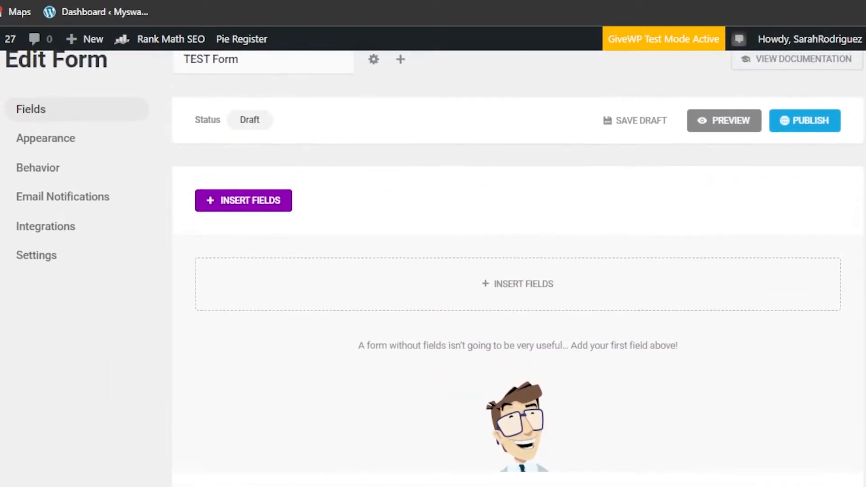
scroll(518, 266, "down", 1)
scroll(517, 266, "down", 1)
scroll(518, 266, "up", 1)
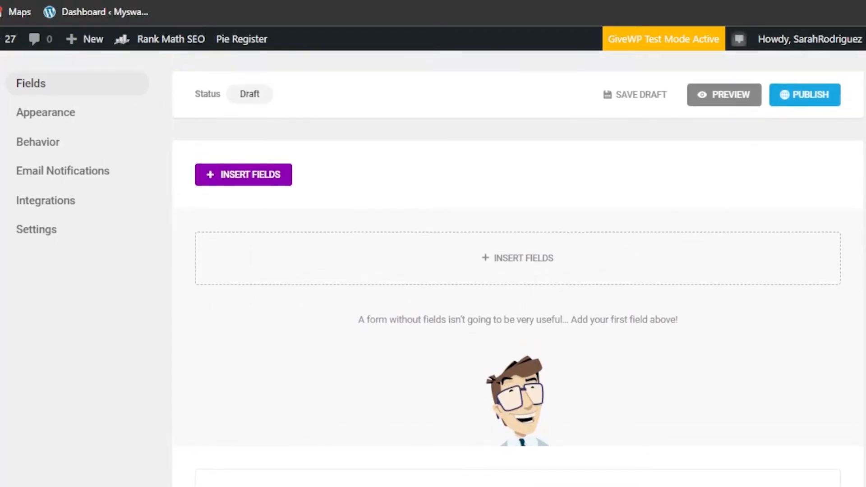
left_click(237, 179)
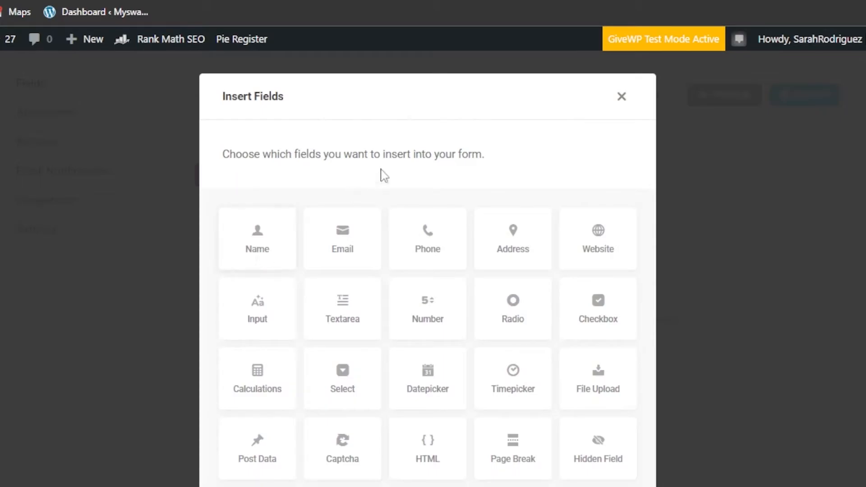
left_click(256, 246)
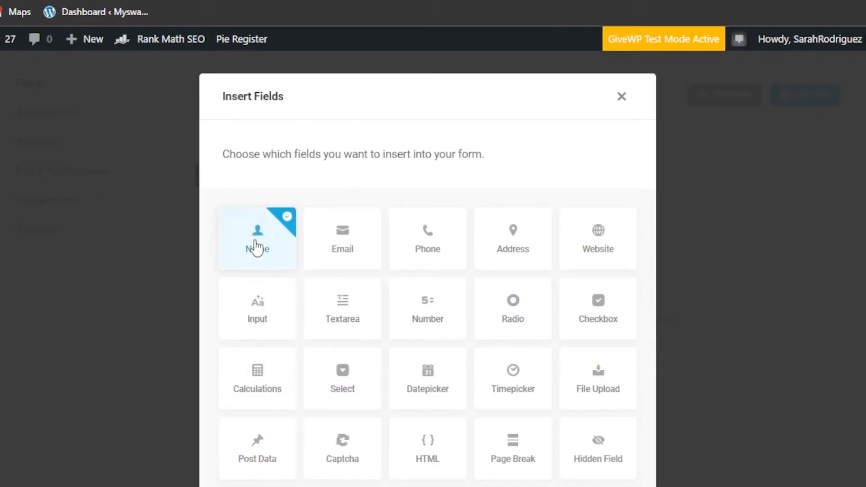
left_click(353, 253)
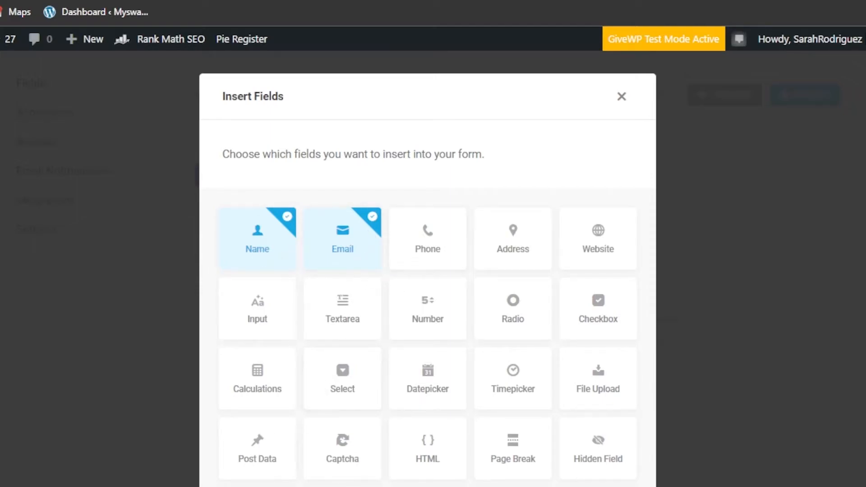
left_click(599, 248)
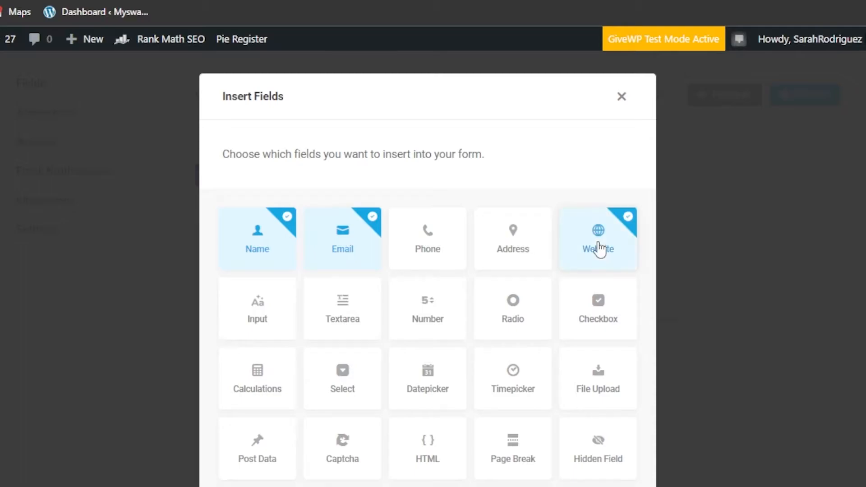
left_click(599, 376)
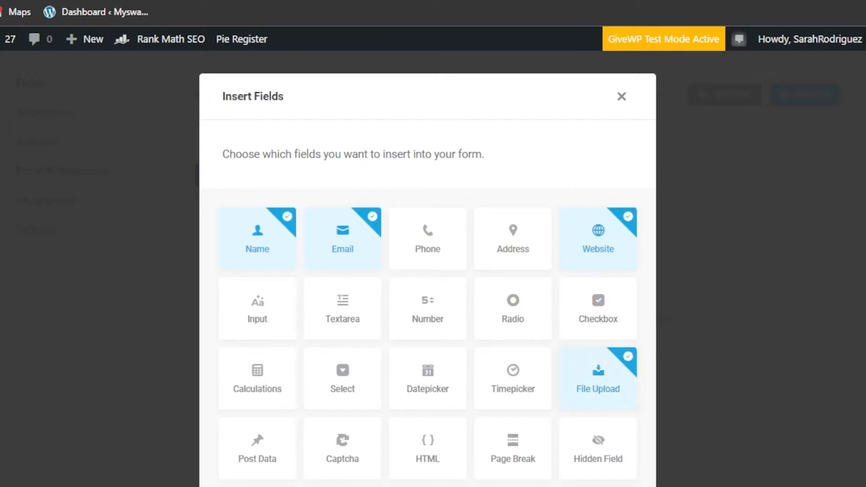
- Add Captcha to the selected field types and insert all of them into TEST Form
scroll(428, 271, "down", 3)
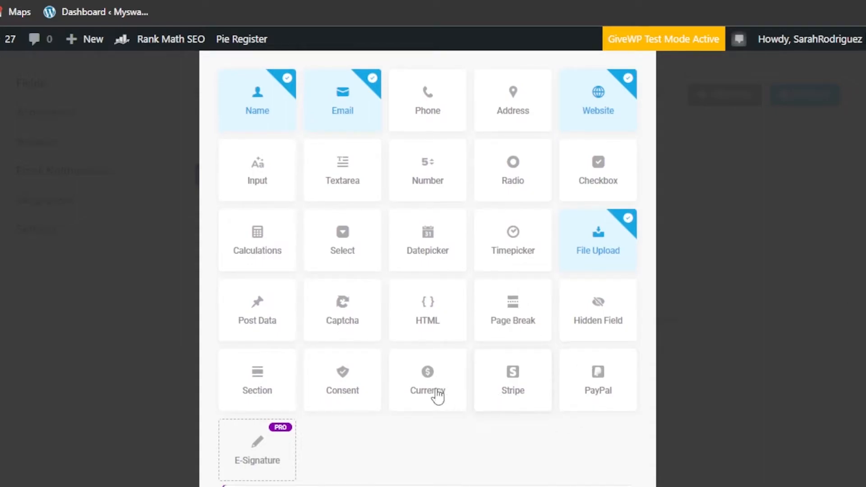
left_click(340, 319)
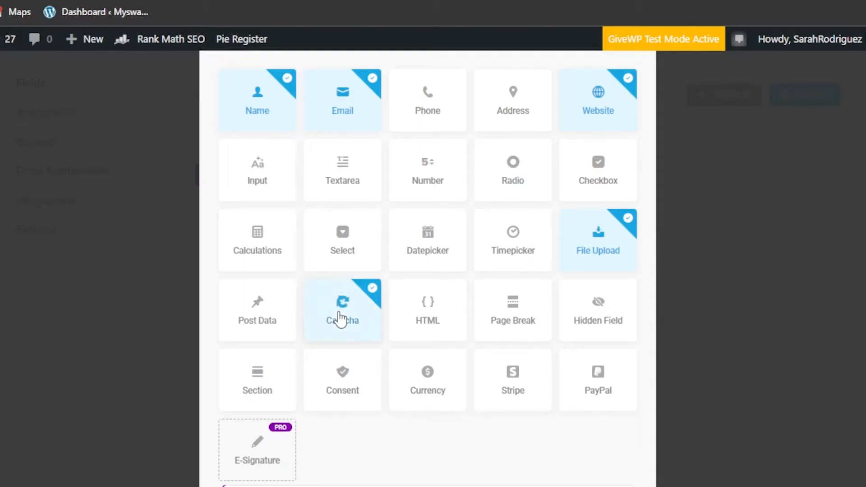
scroll(427, 271, "up", 1)
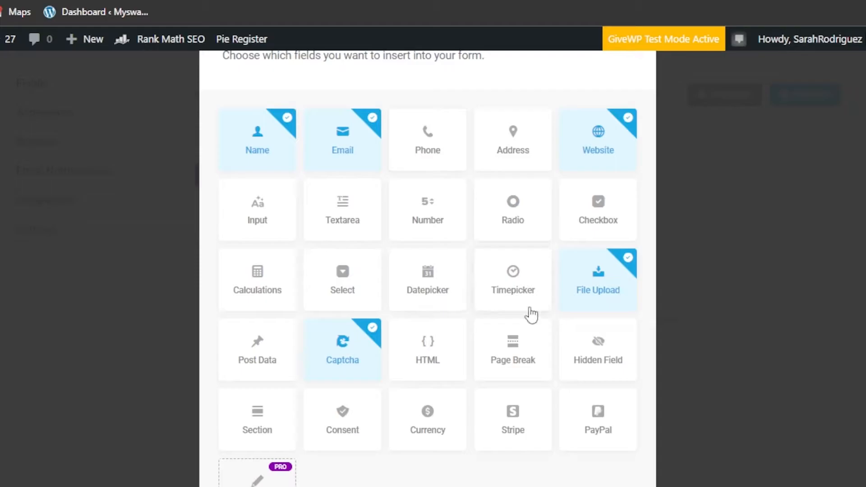
triple_click(623, 291)
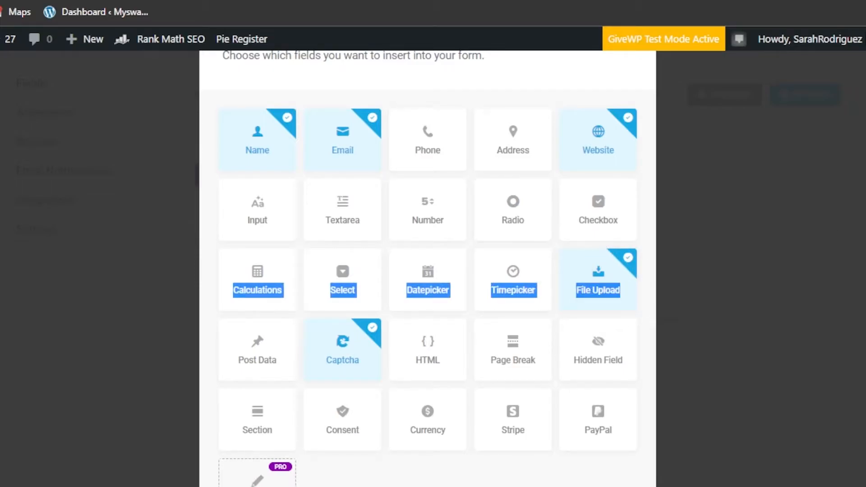
scroll(427, 270, "down", 3)
left_click(590, 473)
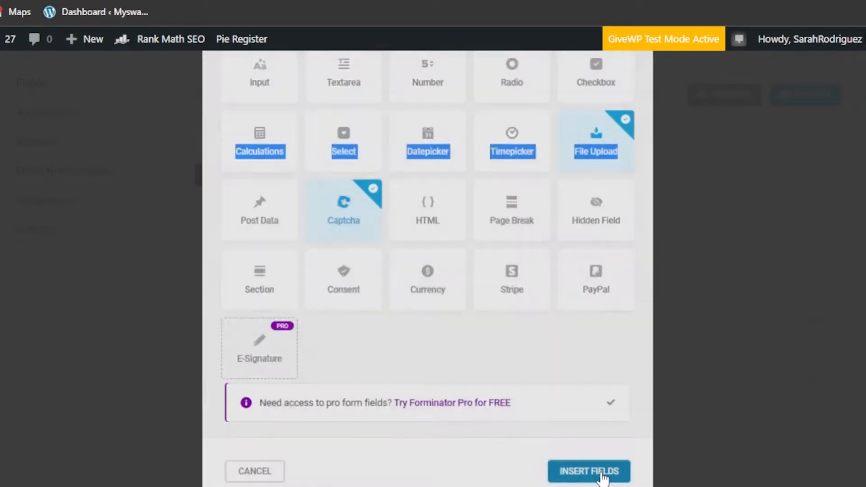
- Review the Name field's label and requirement settings and apply the field as Single
scroll(517, 293, "down", 3)
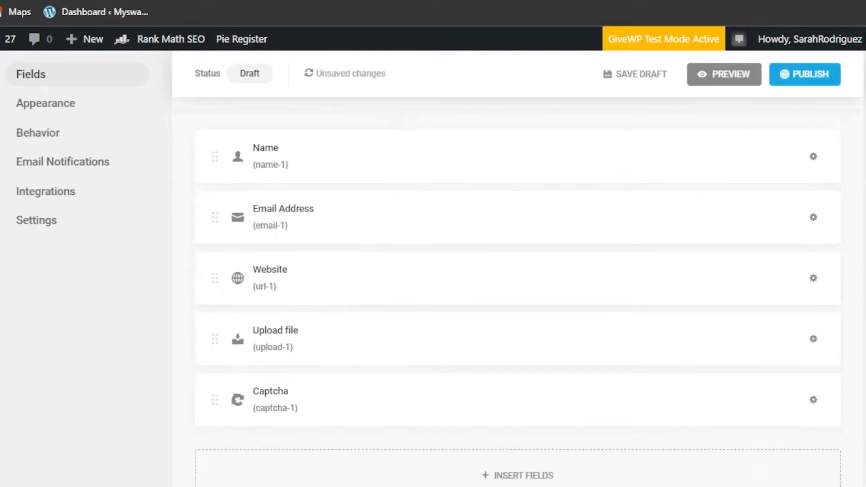
scroll(518, 293, "up", 2)
scroll(350, 156, "down", 1)
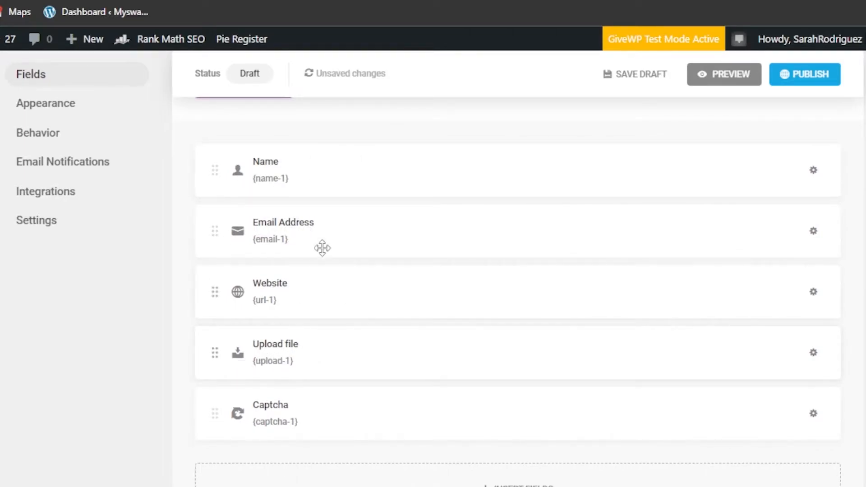
left_click(281, 177)
left_click(308, 284)
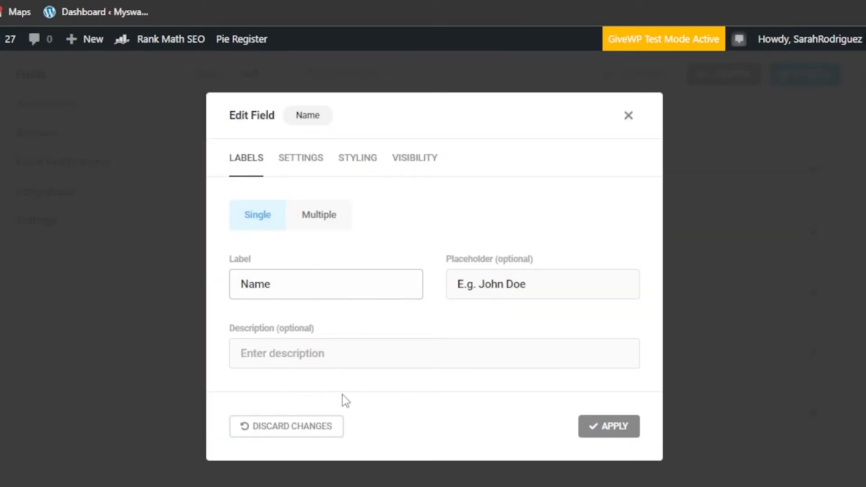
left_click(306, 163)
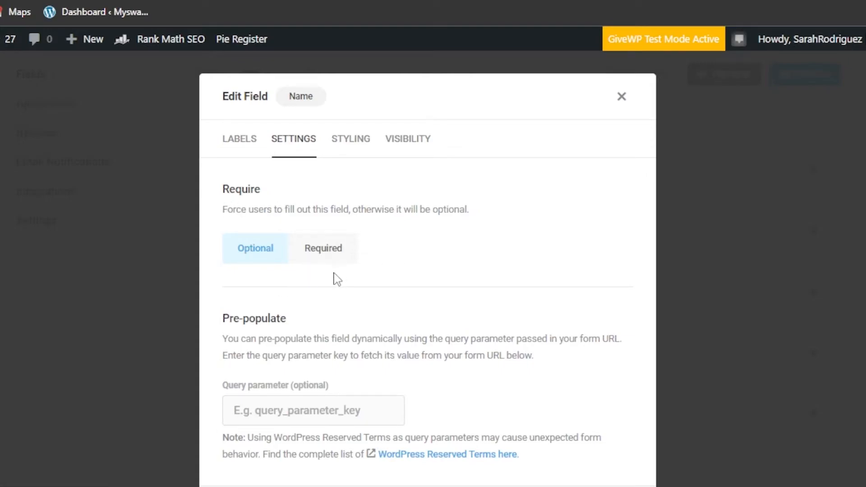
left_click(238, 136)
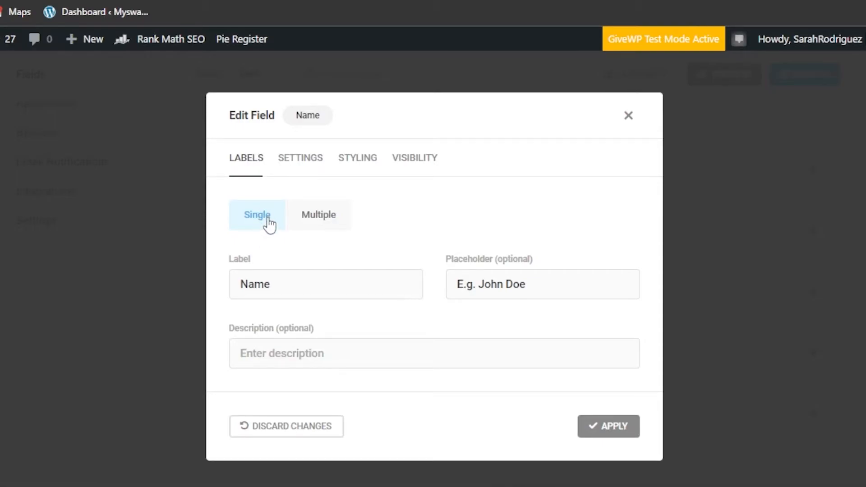
left_click(594, 427)
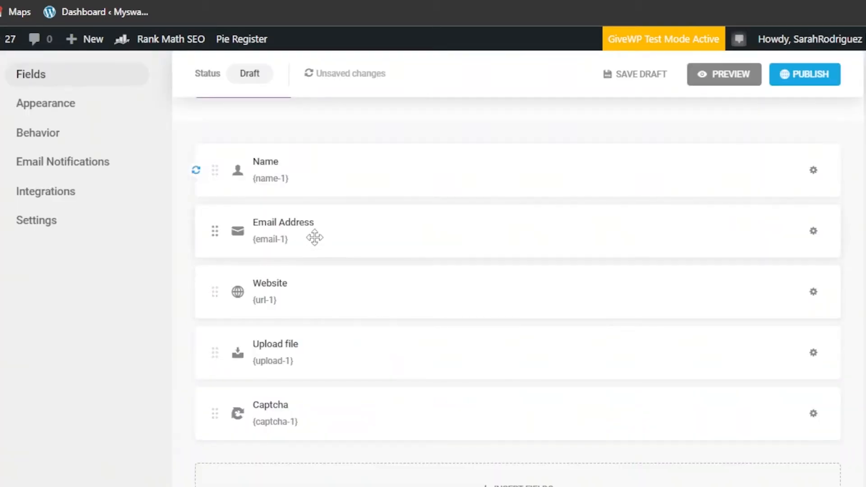
- Make the Email Address field required, leave its error message empty and validation at None, and apply the change
left_click(314, 237)
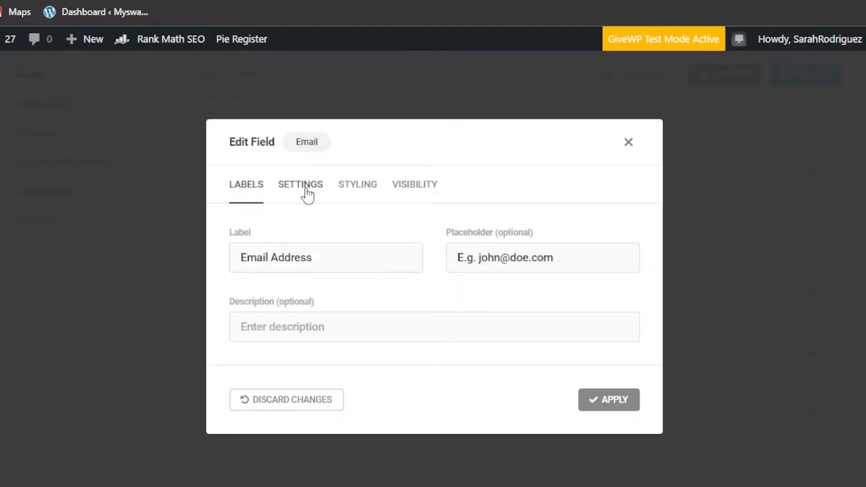
left_click(301, 185)
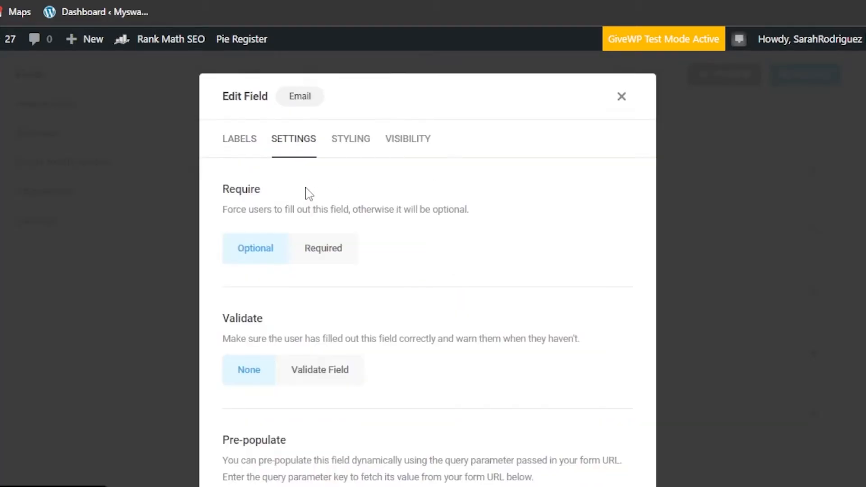
left_click(318, 252)
left_click(272, 326)
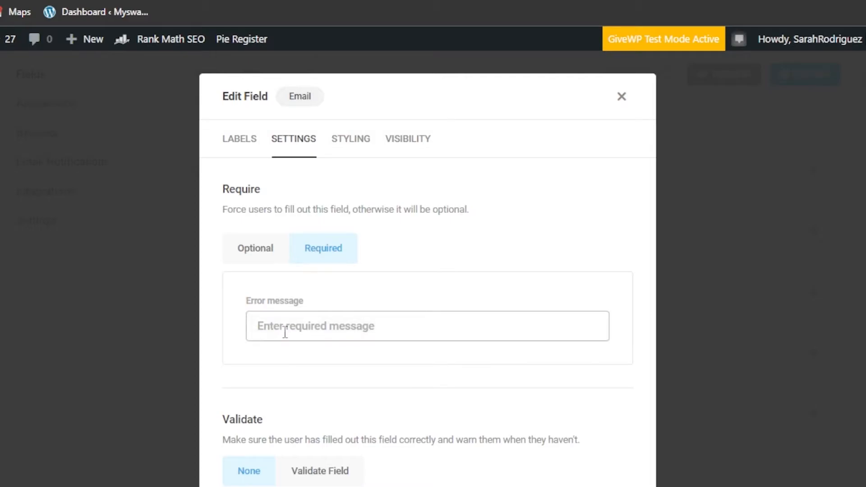
scroll(285, 332, "down", 5)
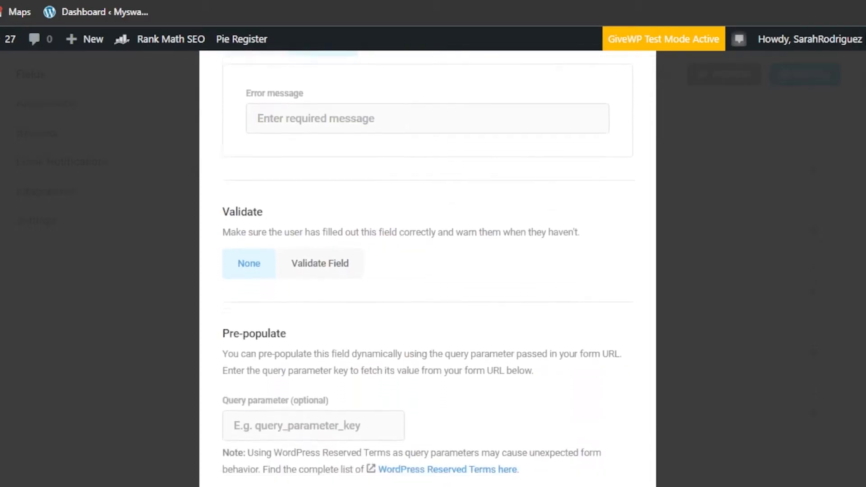
scroll(859, 332, "up", 2)
scroll(856, 356, "down", 3)
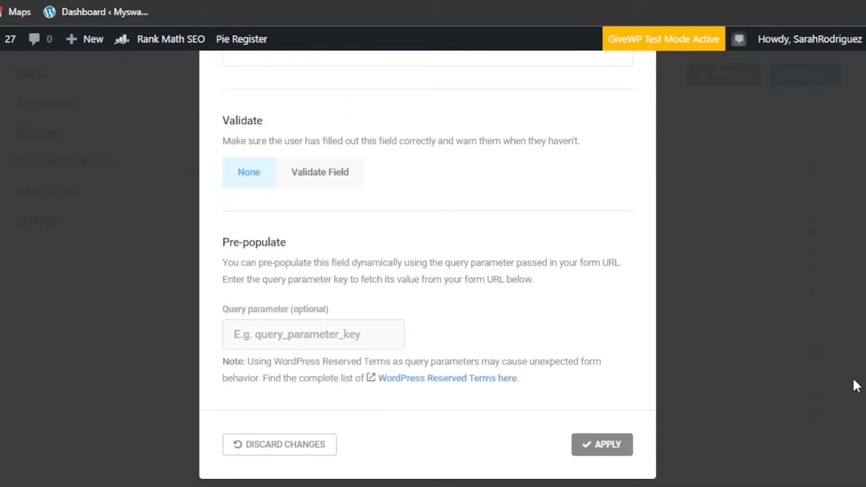
left_click(589, 451)
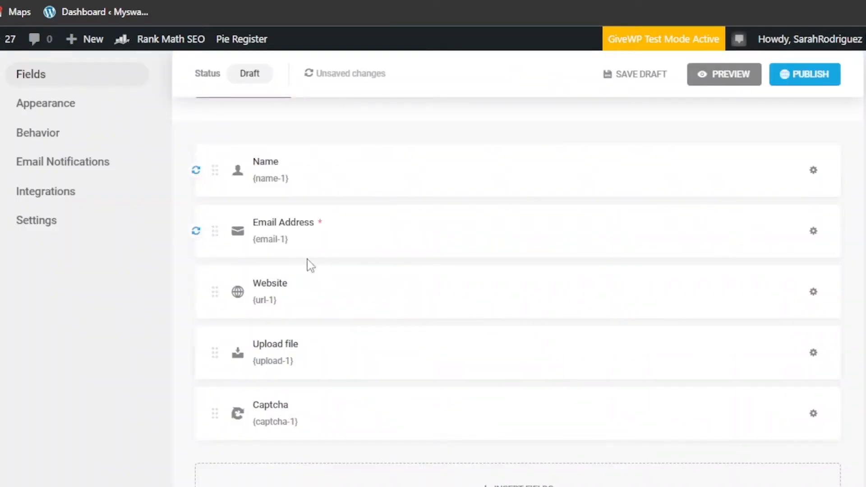
- Review the Website field's requirement and validation settings and apply them with the field left optional
left_click(296, 309)
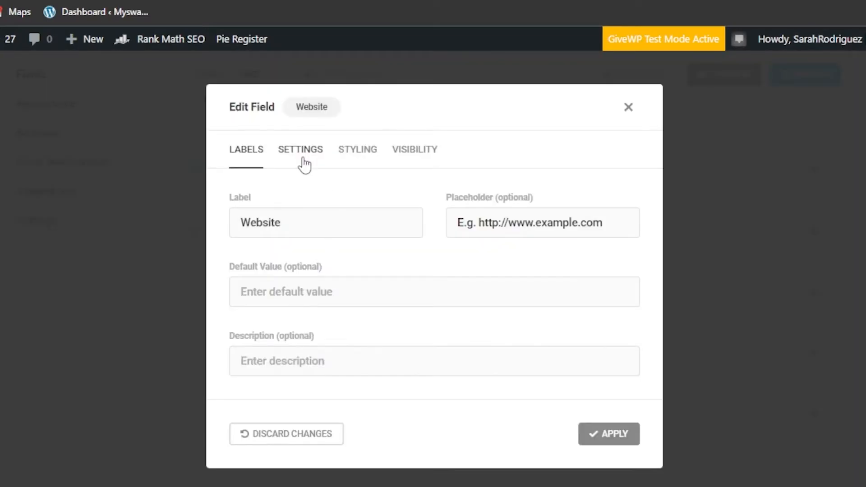
left_click(302, 151)
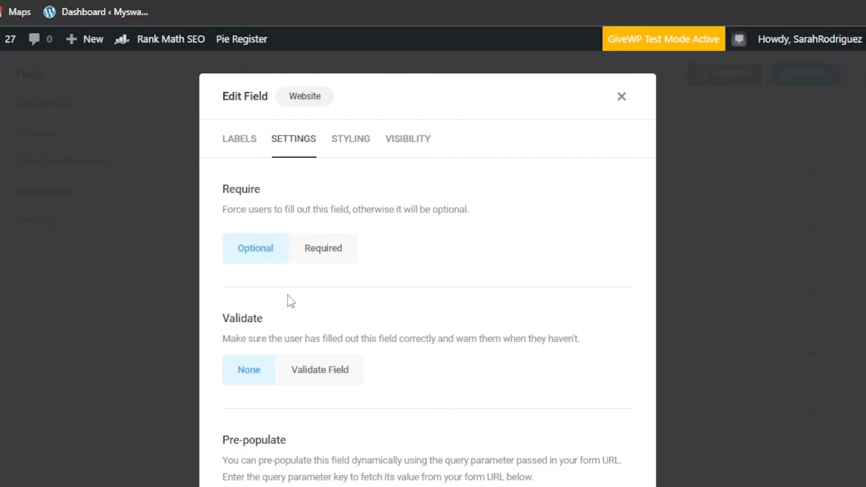
scroll(597, 406, "down", 5)
left_click(596, 443)
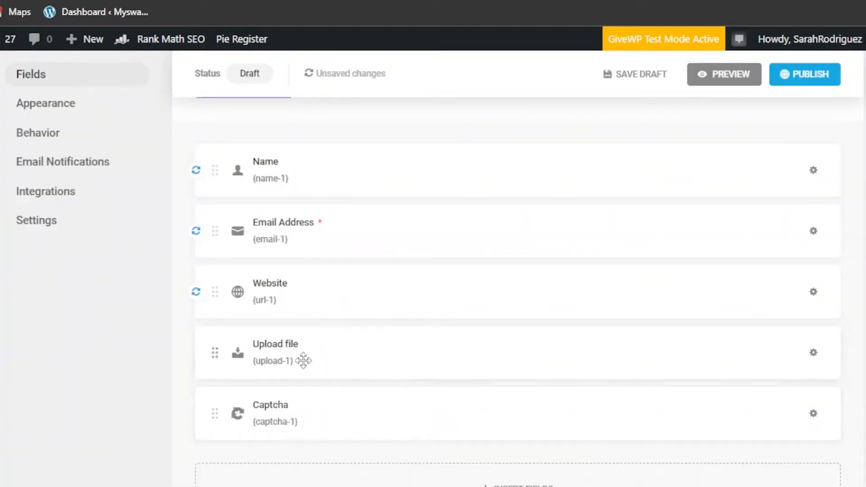
- Open the Upload file field for editing, try the Multiple type, and set the type back to Single
left_click(303, 360)
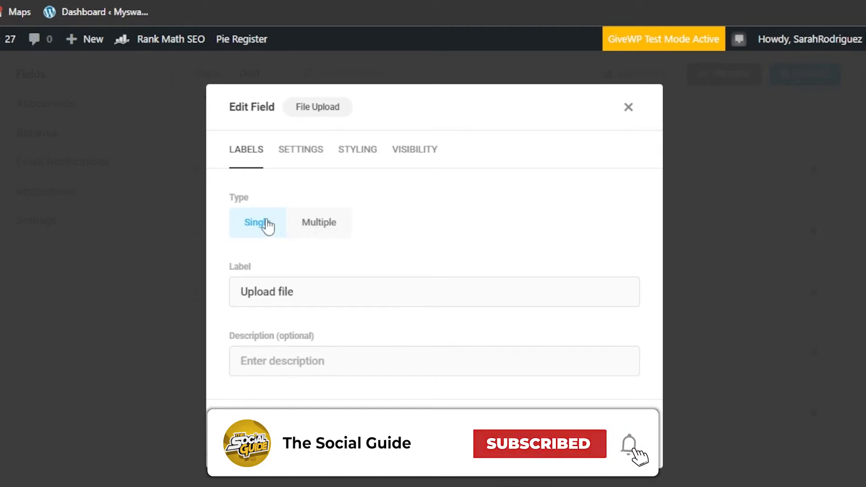
left_click(317, 234)
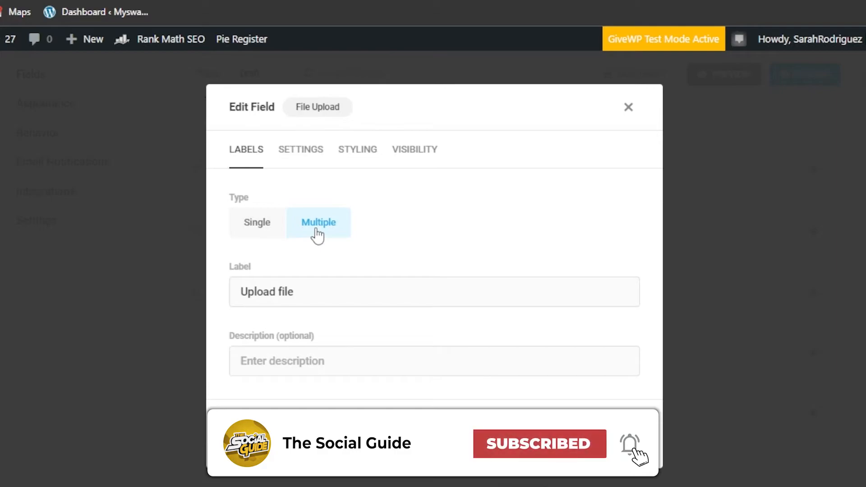
left_click(272, 300)
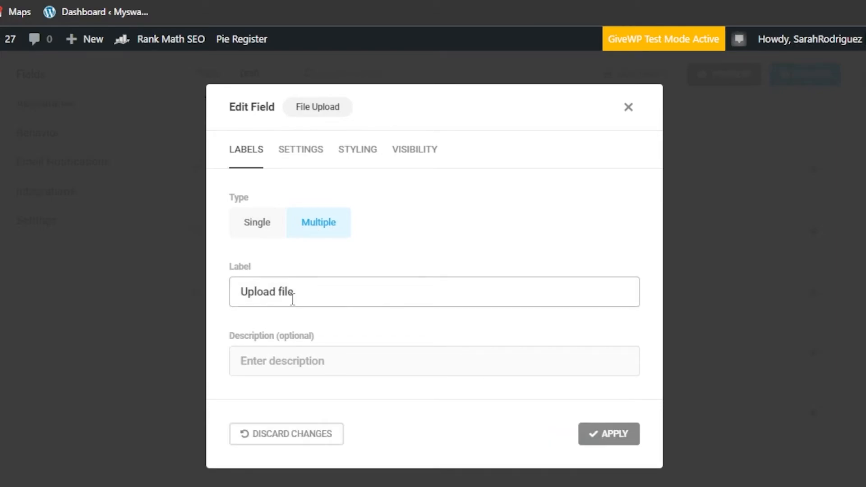
left_click(271, 359)
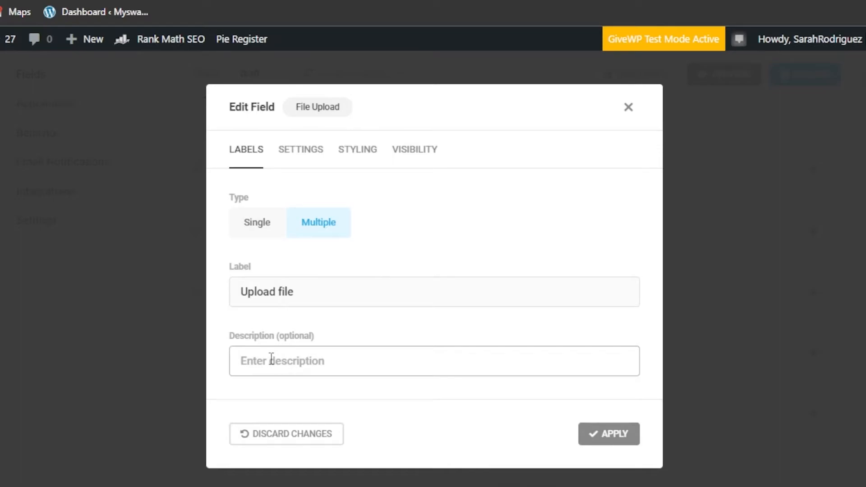
left_click(268, 228)
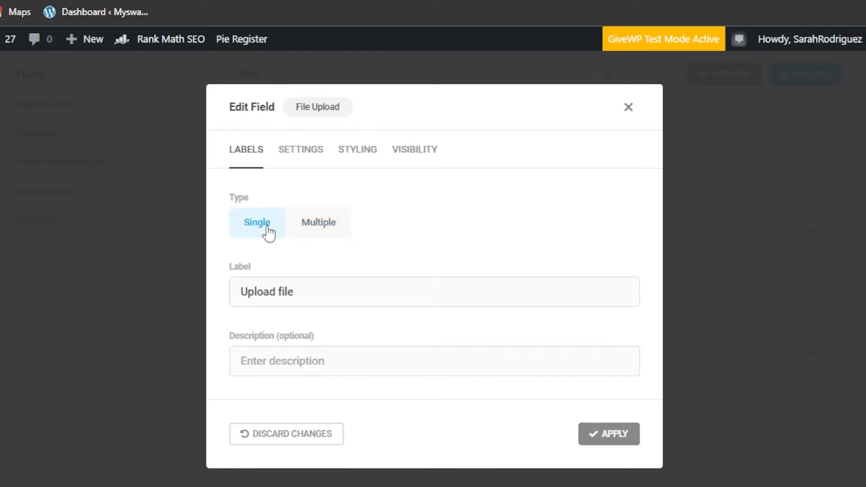
- Make the Upload file field required with the error message "Sorry, Try Again."
left_click(309, 141)
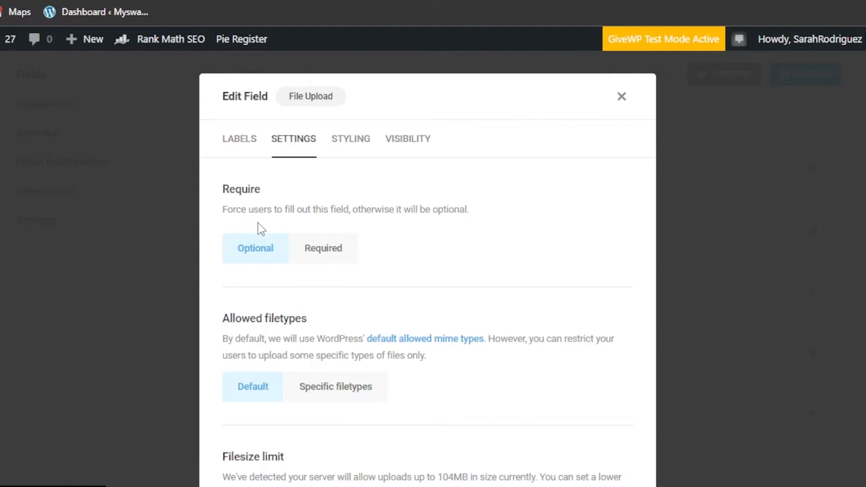
left_click(323, 250)
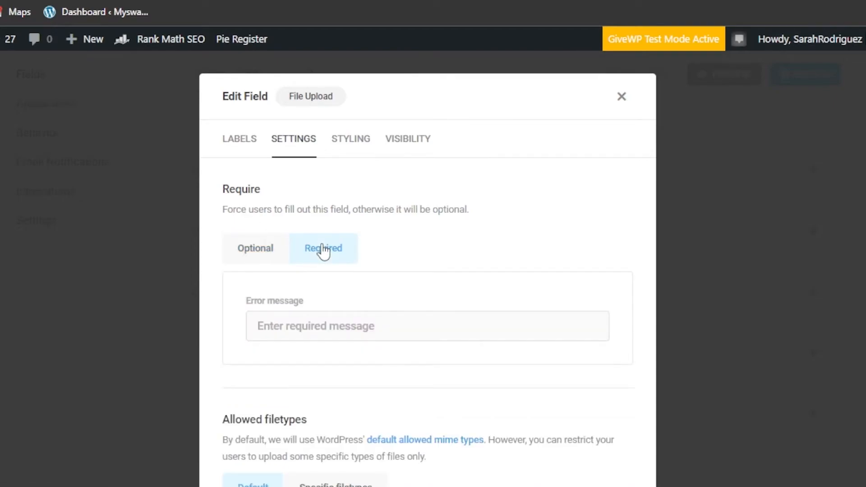
left_click(288, 328)
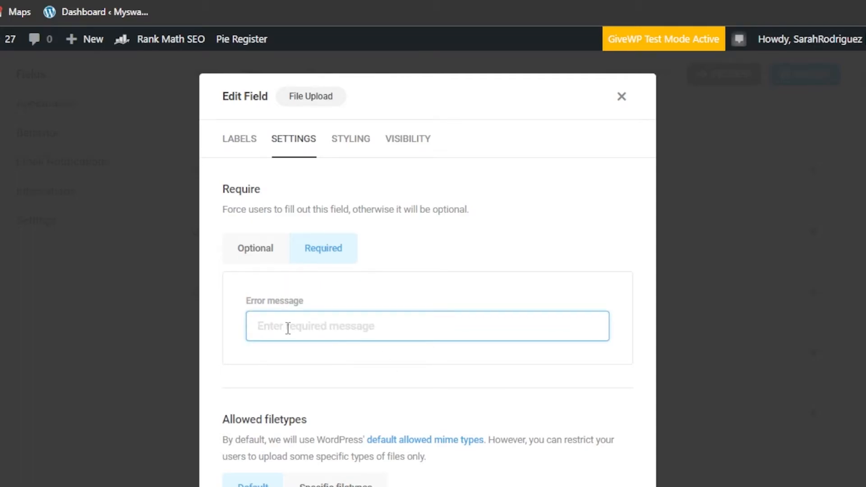
type("S")
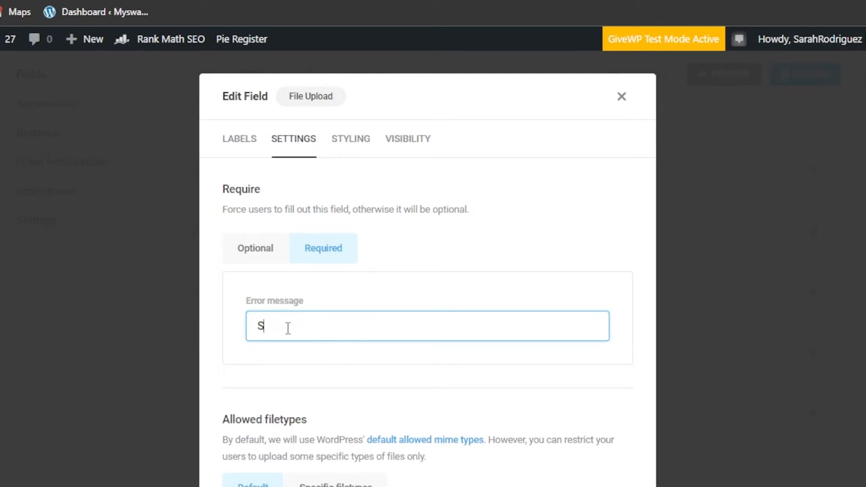
type("orry, Try Again.")
- Set the Upload file field's allowed filetypes to Specific filetypes and toggle the .gif image type off and back on
scroll(275, 171, "down", 6)
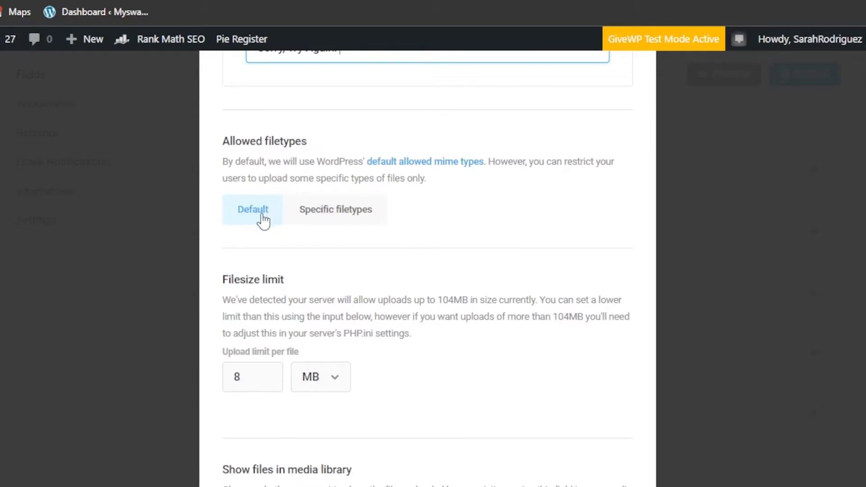
left_click(327, 220)
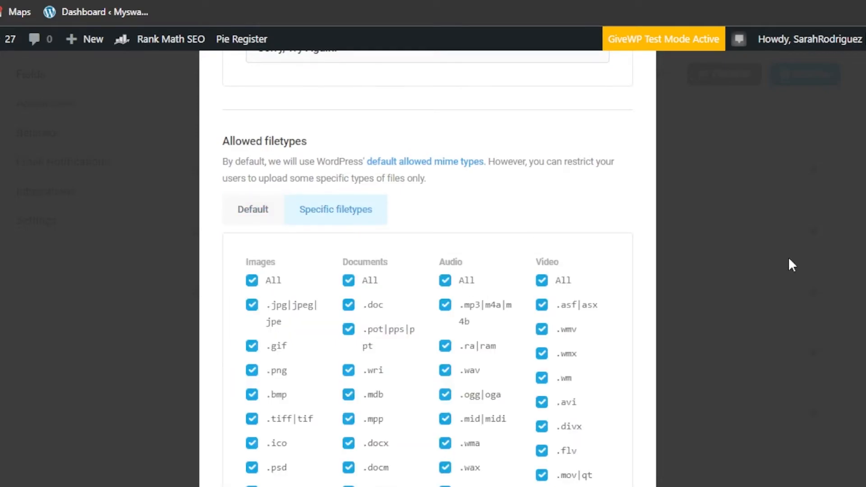
scroll(428, 268, "down", 8)
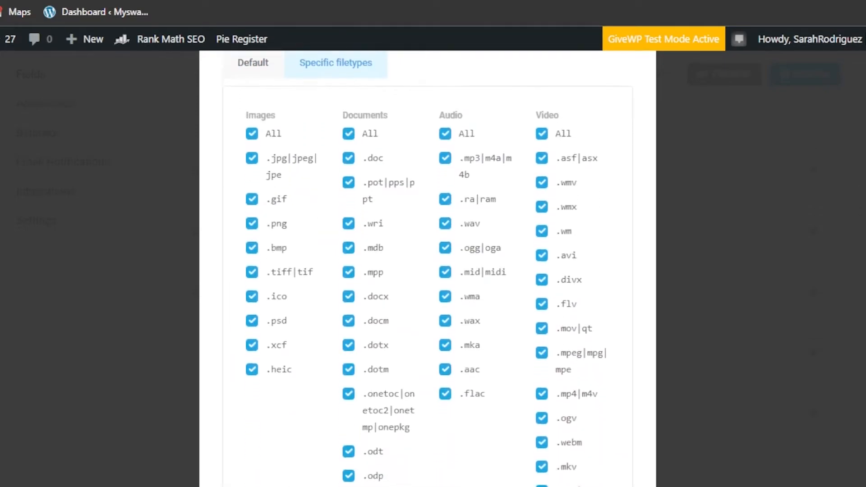
scroll(427, 268, "down", 2)
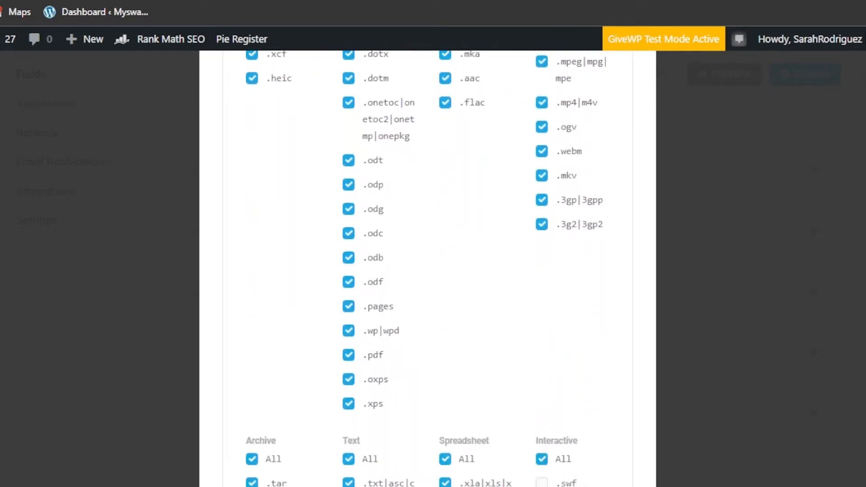
scroll(427, 268, "up", 6)
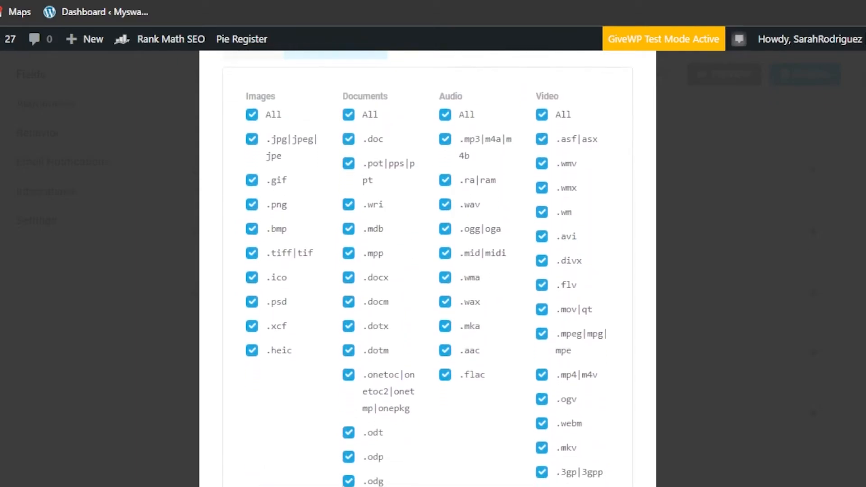
scroll(428, 268, "down", 1)
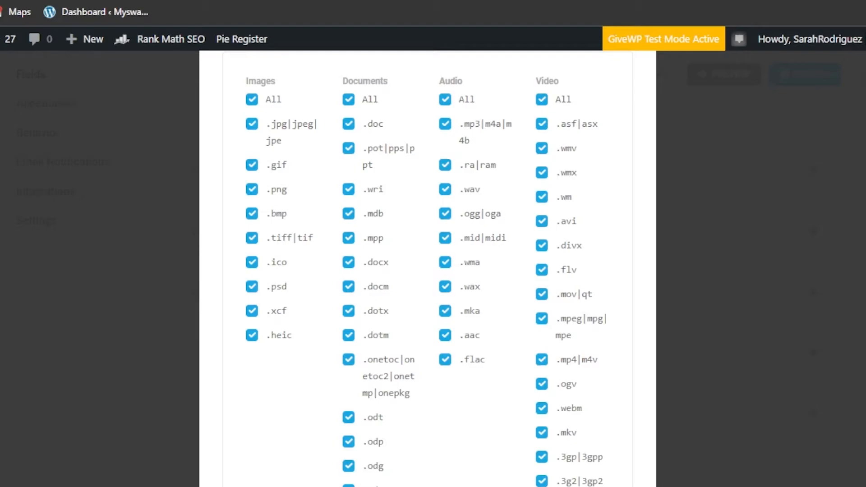
double_click(253, 165)
- Examine the full list of allowed filetypes, from images, documents, audio and video to archive, text, spreadsheet and interactive formats
scroll(424, 271, "down", 5)
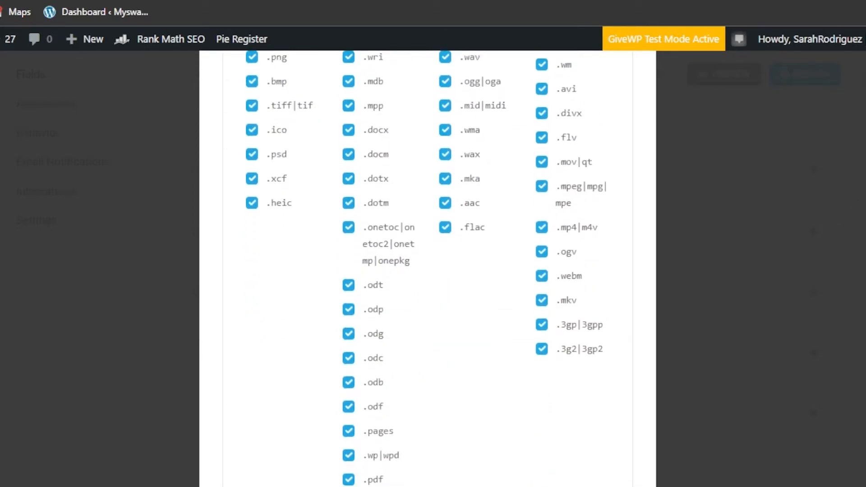
scroll(423, 271, "down", 1)
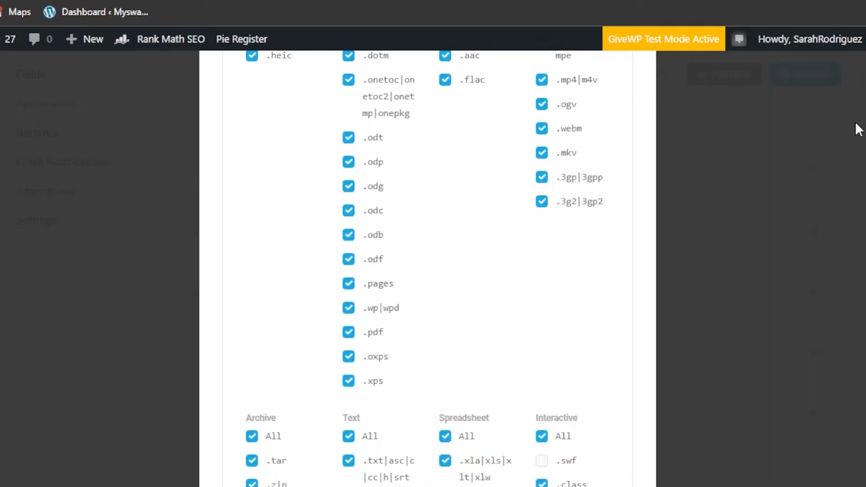
scroll(428, 271, "up", 6)
scroll(428, 270, "down", 12)
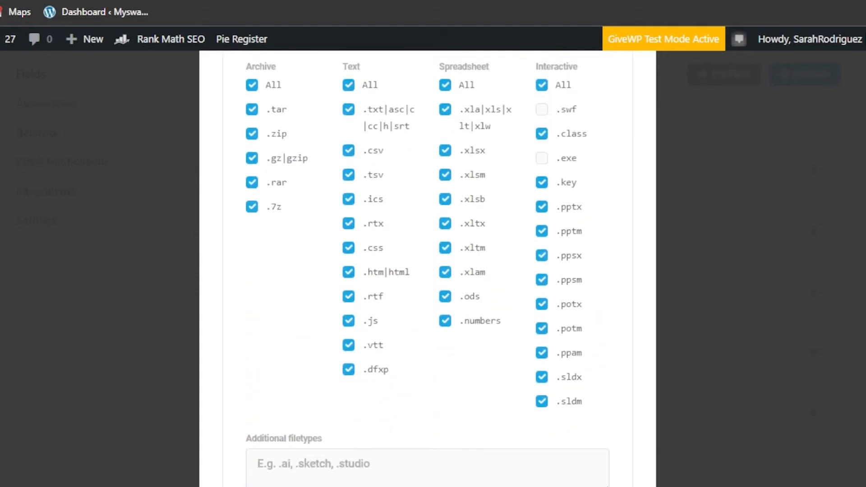
scroll(427, 271, "down", 1)
scroll(427, 271, "up", 5)
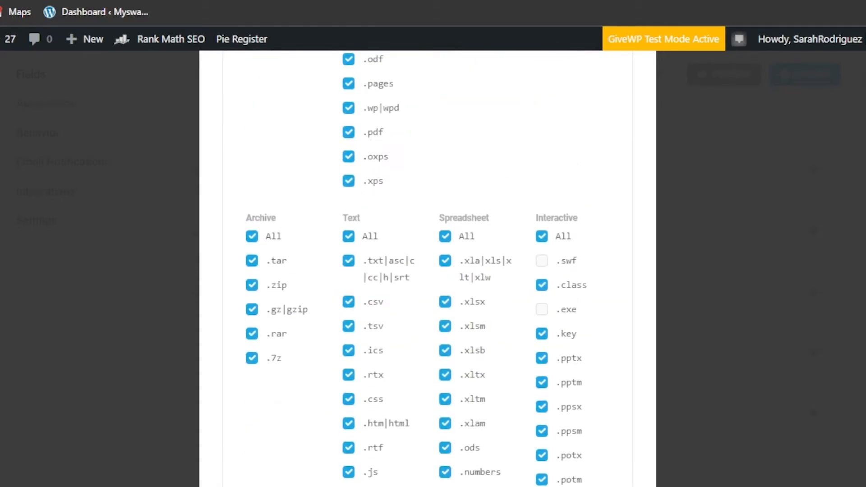
scroll(427, 271, "up", 10)
scroll(428, 271, "down", 3)
scroll(427, 270, "down", 8)
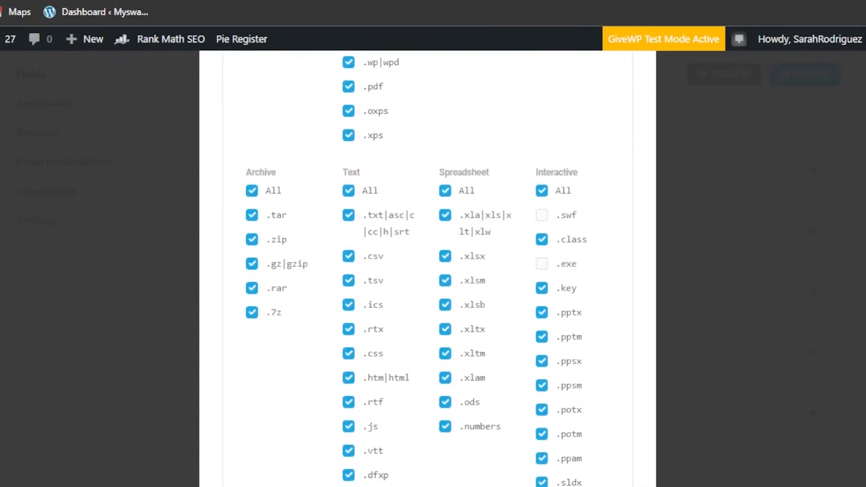
- Disallow all audio filetypes for the Upload file field, and toggle all video filetypes off and back on
scroll(428, 270, "up", 7)
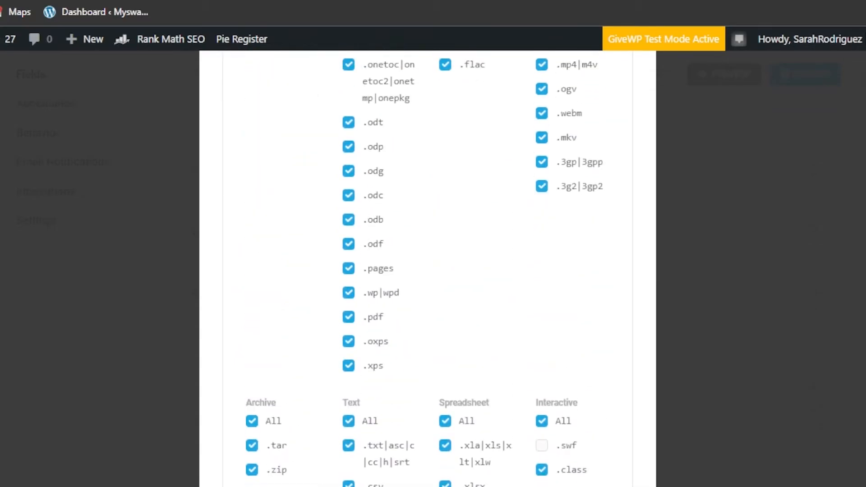
scroll(496, 212, "up", 7)
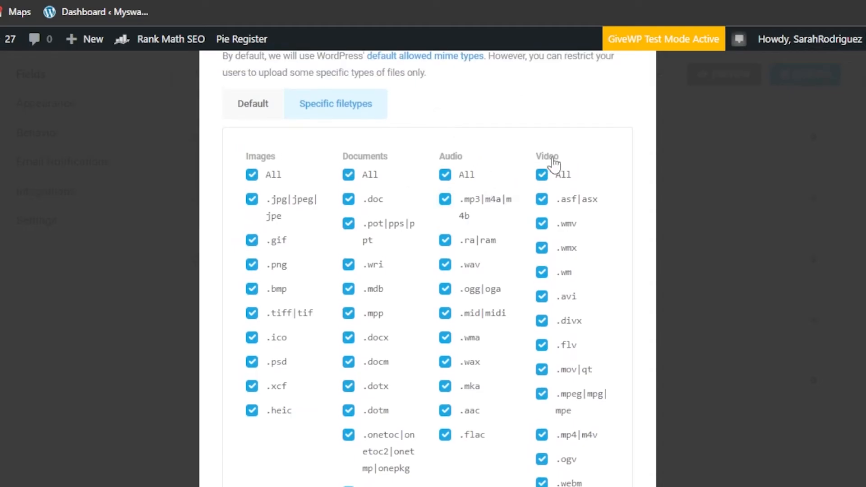
scroll(829, 187, "down", 3)
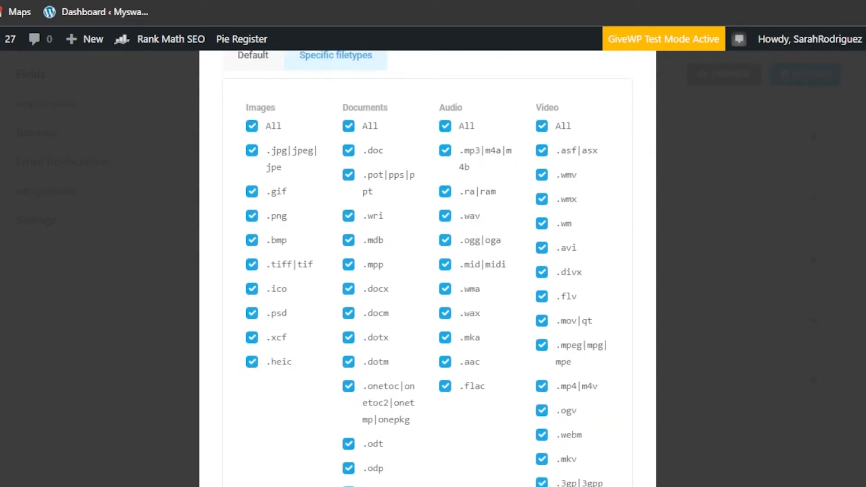
scroll(425, 268, "down", 8)
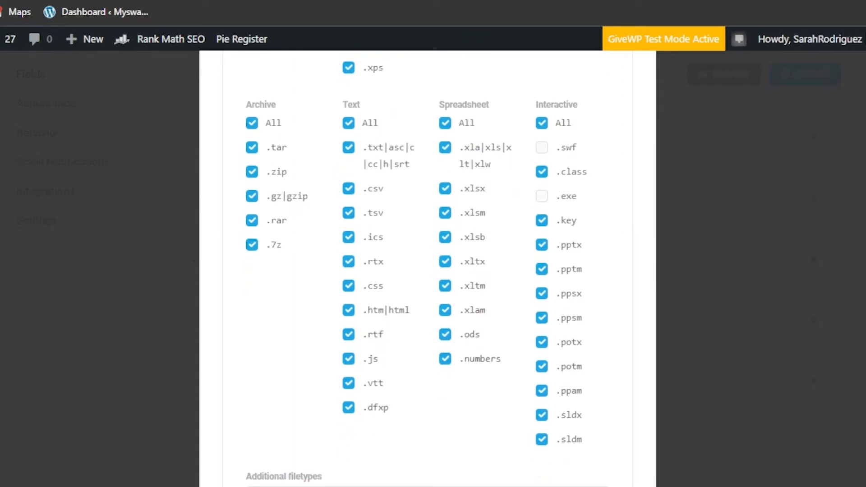
scroll(427, 269, "down", 3)
scroll(427, 268, "up", 10)
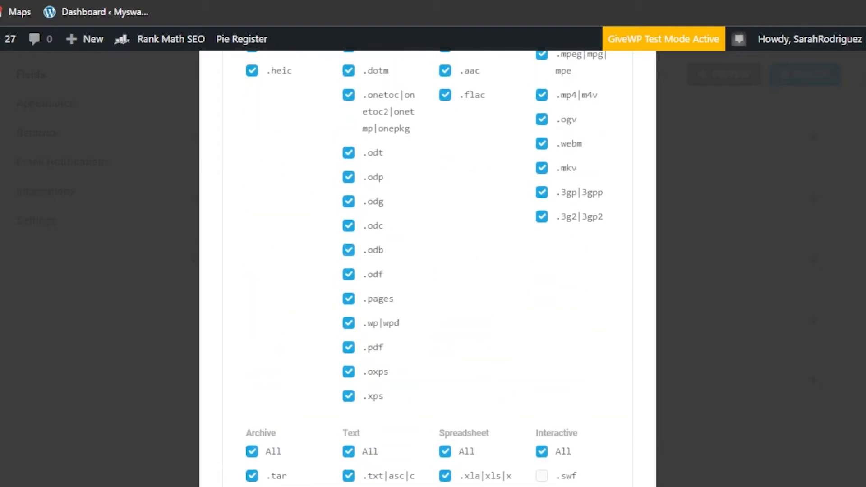
scroll(427, 269, "up", 5)
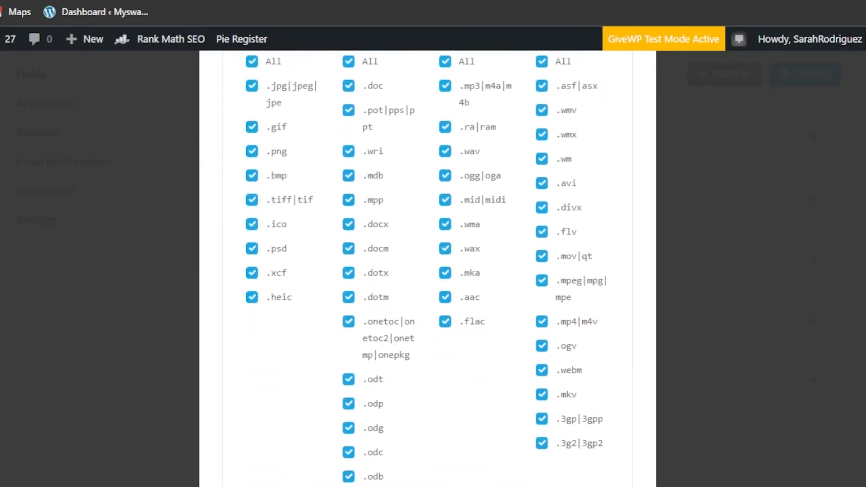
scroll(427, 268, "down", 1)
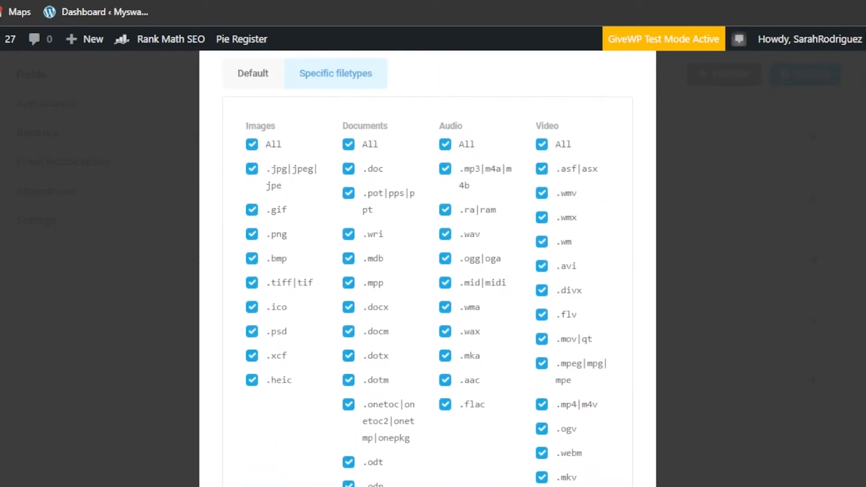
left_click(446, 144)
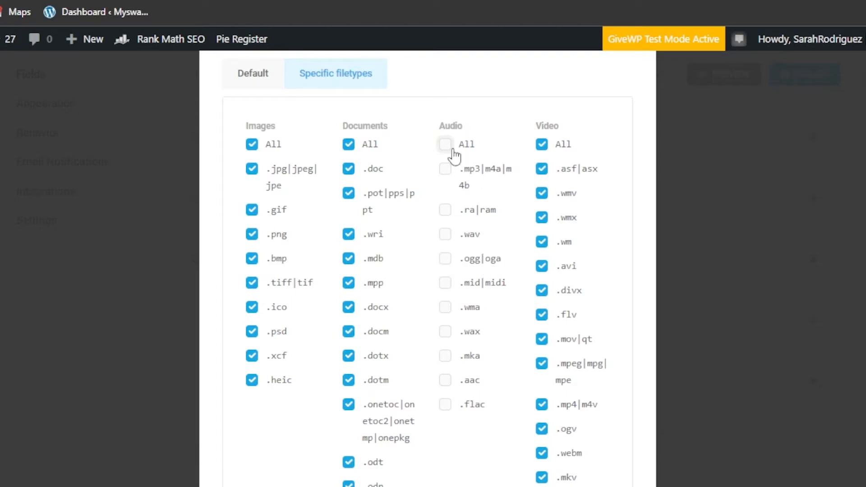
left_click(542, 144)
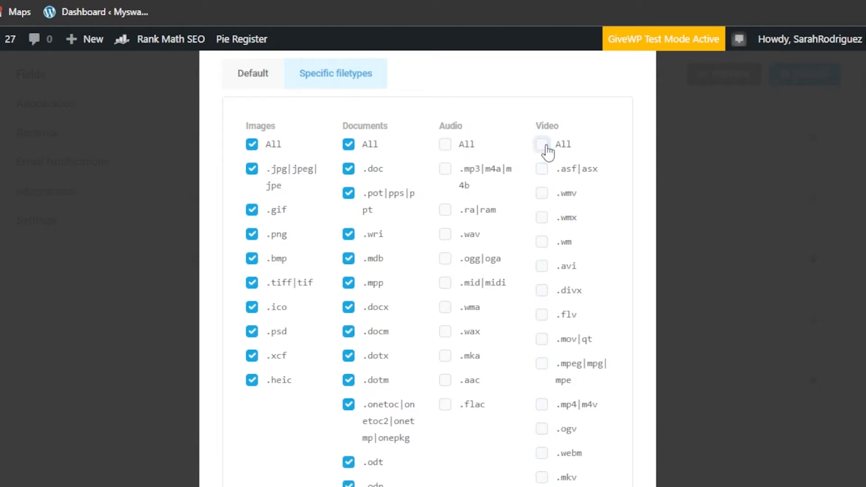
left_click(543, 144)
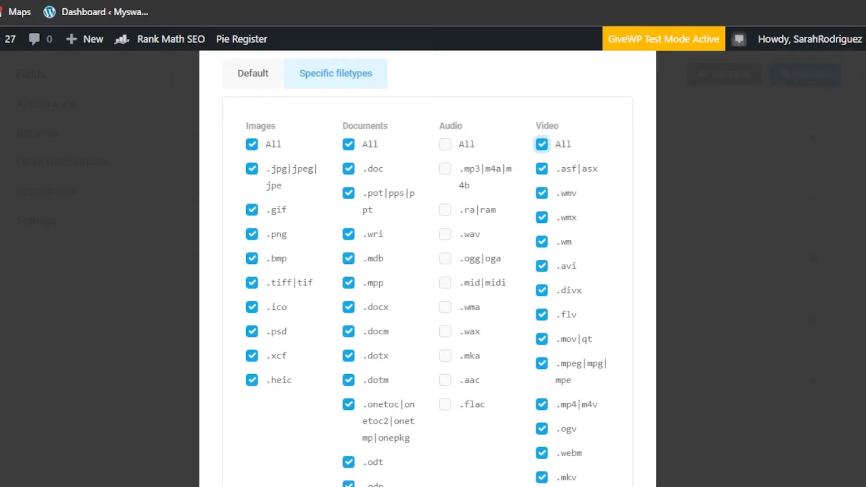
- Set the Upload file field's upload limit per file to 10 MB and close the field's settings
scroll(427, 271, "down", 15)
left_click_drag(223, 420, 284, 420)
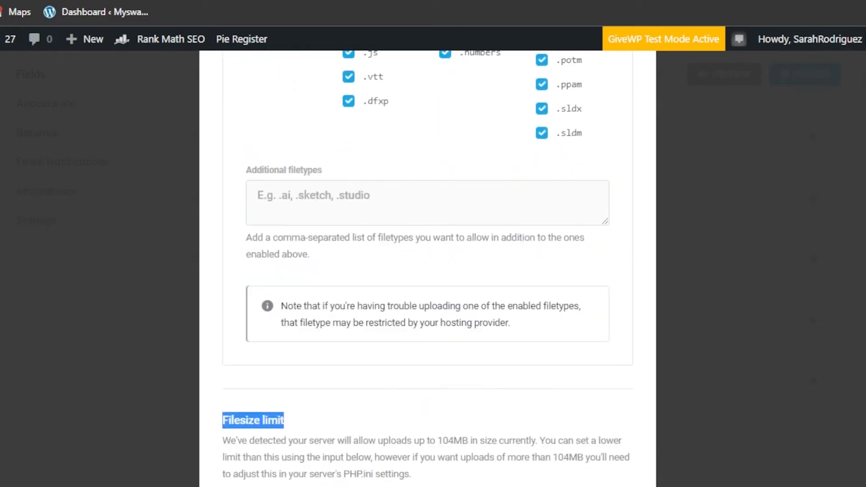
scroll(427, 270, "down", 6)
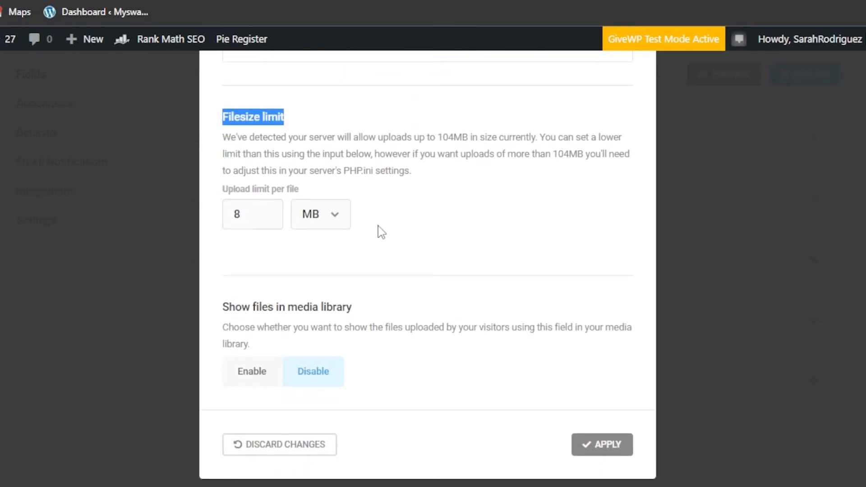
left_click(260, 212)
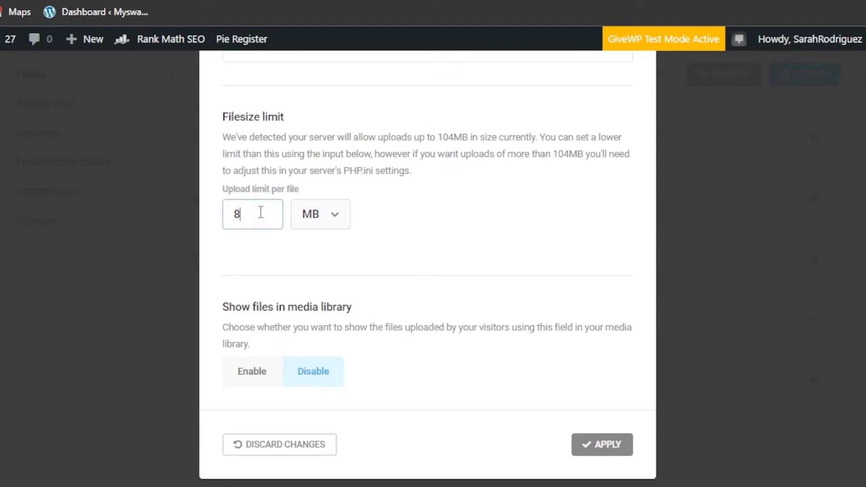
left_click(336, 222)
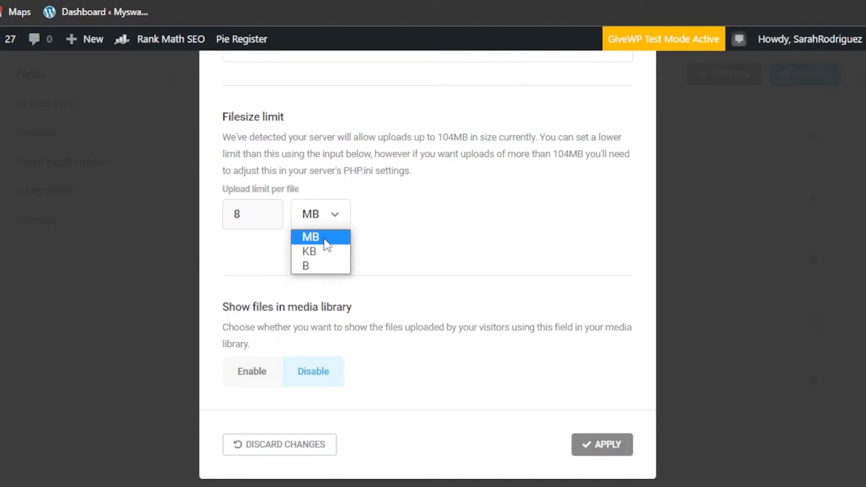
left_click(324, 240)
left_click(257, 216)
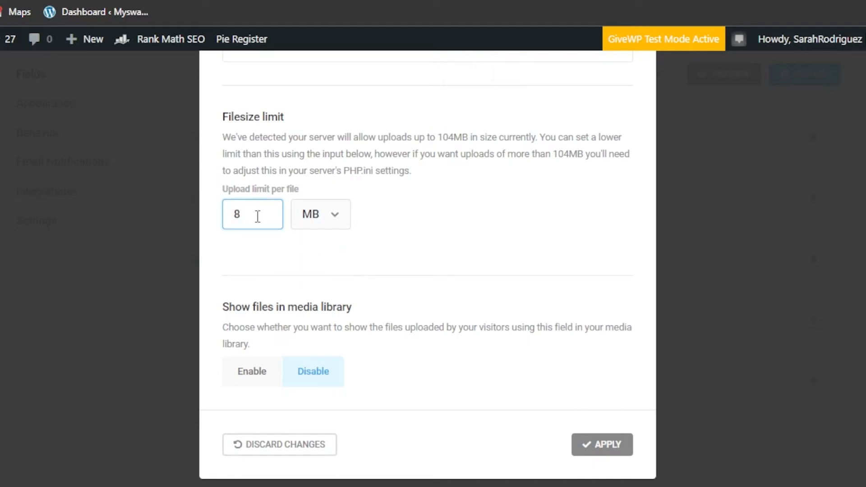
type("10")
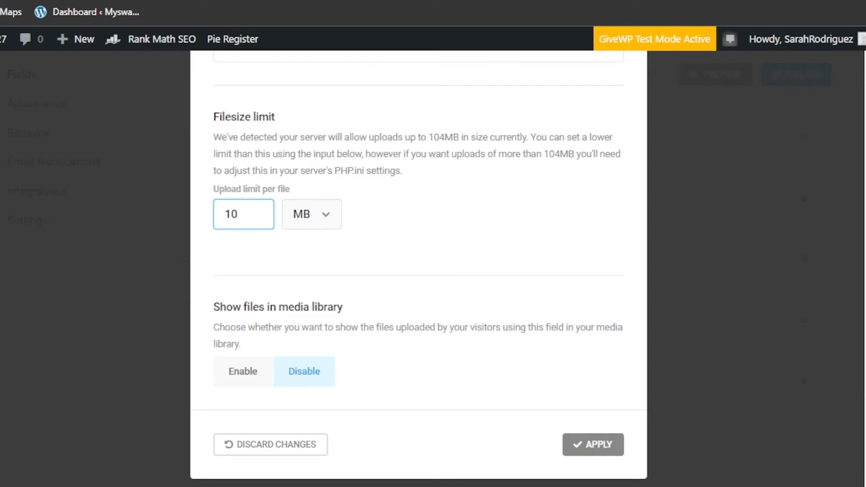
scroll(862, 267, "up", 15)
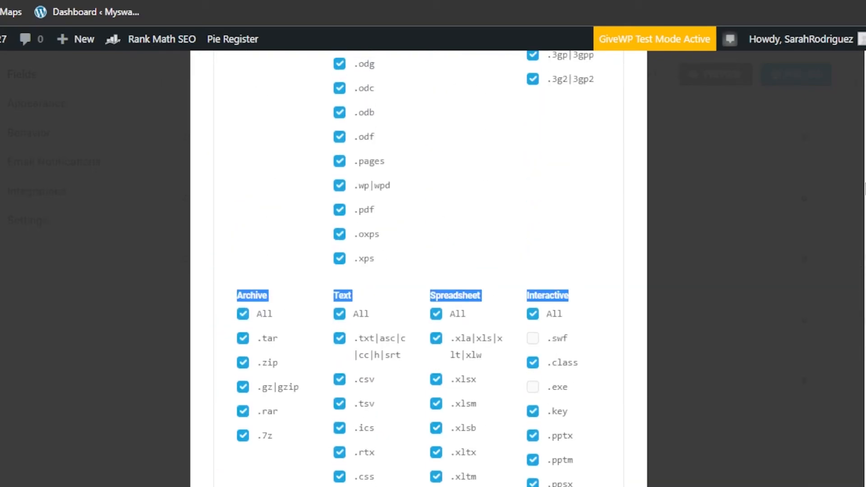
scroll(418, 270, "up", 12)
left_click_drag(864, 155, 864, 120)
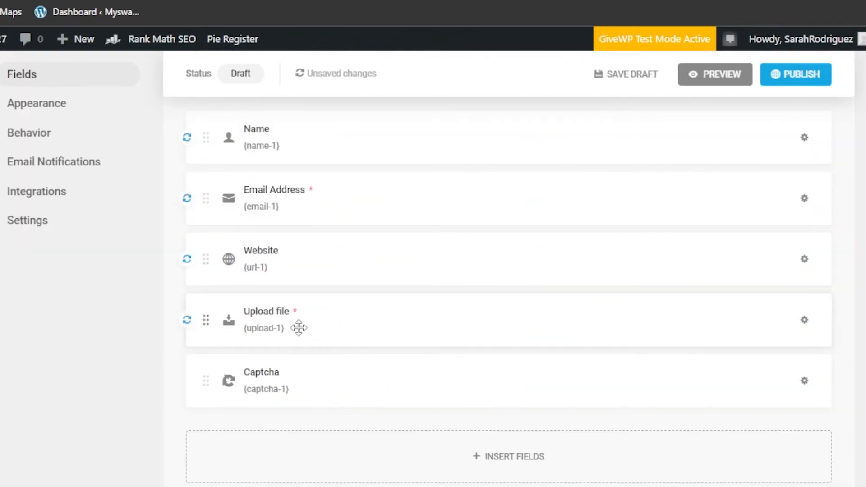
- Look through the Upload file field's styling and visibility options, try the Hide condition, and return it to Show
left_click(298, 328)
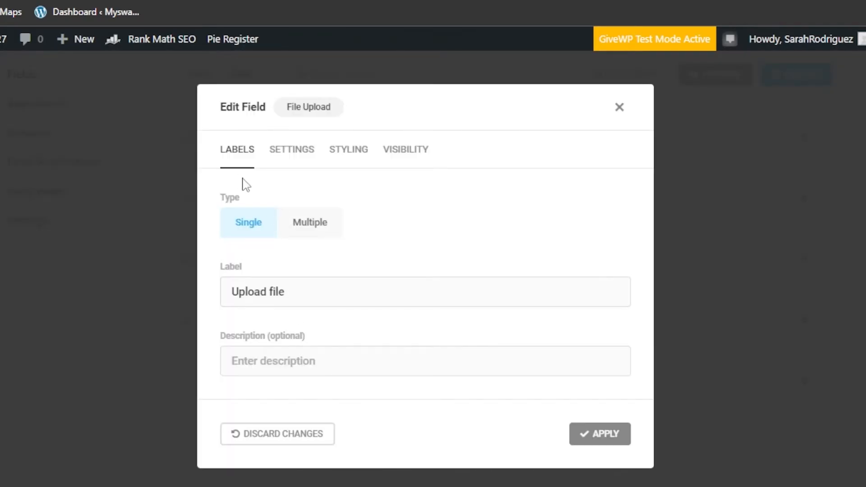
left_click(337, 155)
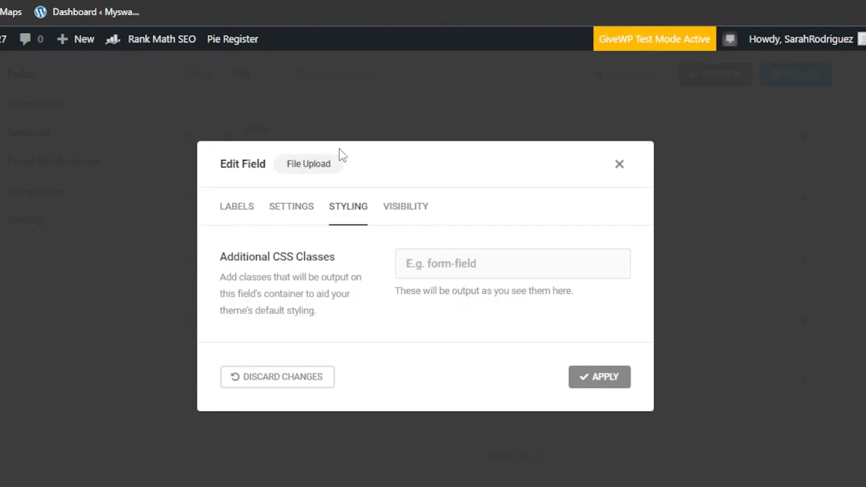
left_click(403, 208)
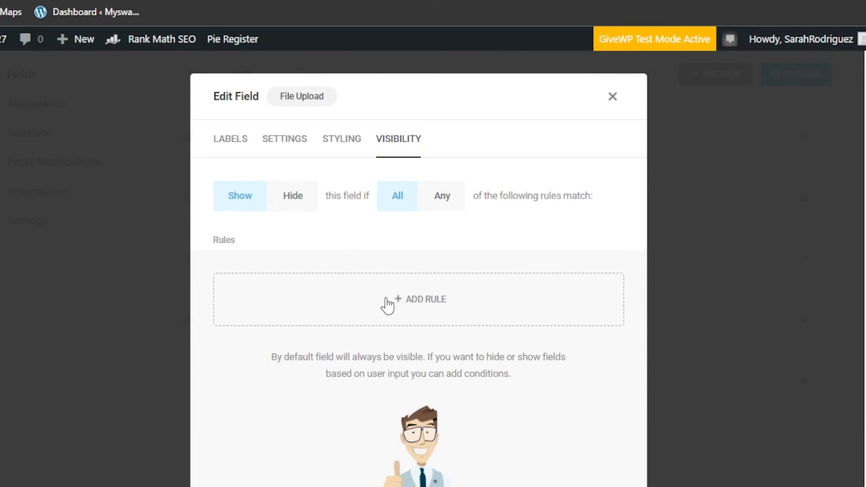
left_click(300, 207)
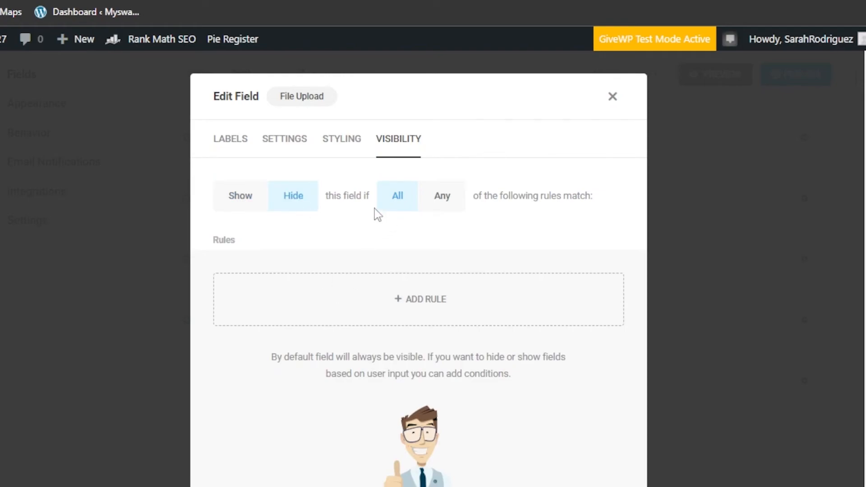
left_click(261, 198)
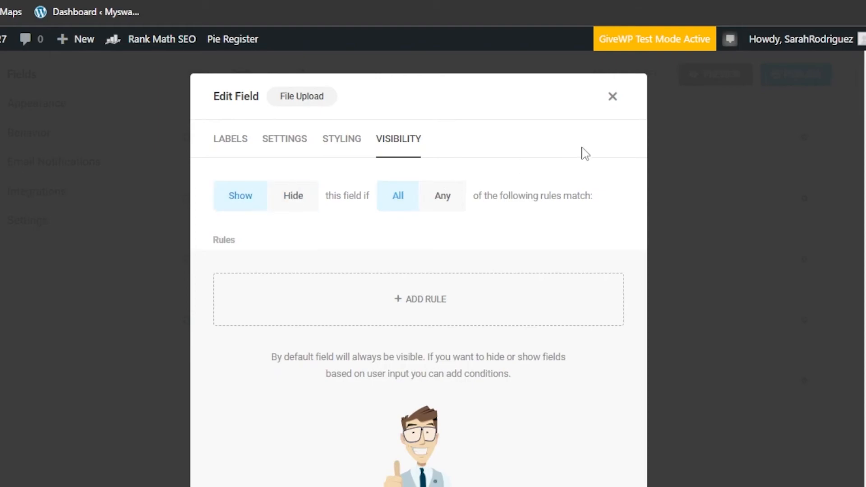
left_click(618, 98)
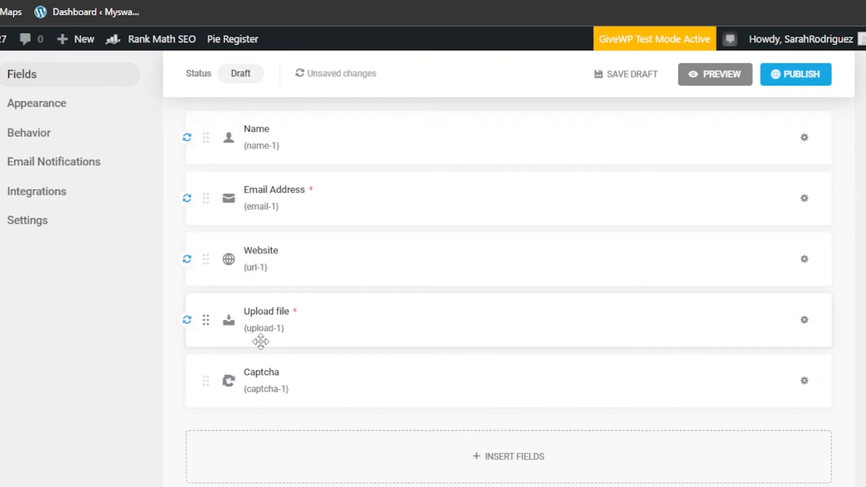
- Open the Captcha field's settings, try hCaptcha as the provider, and switch back to reCAPTCHA
left_click(311, 373)
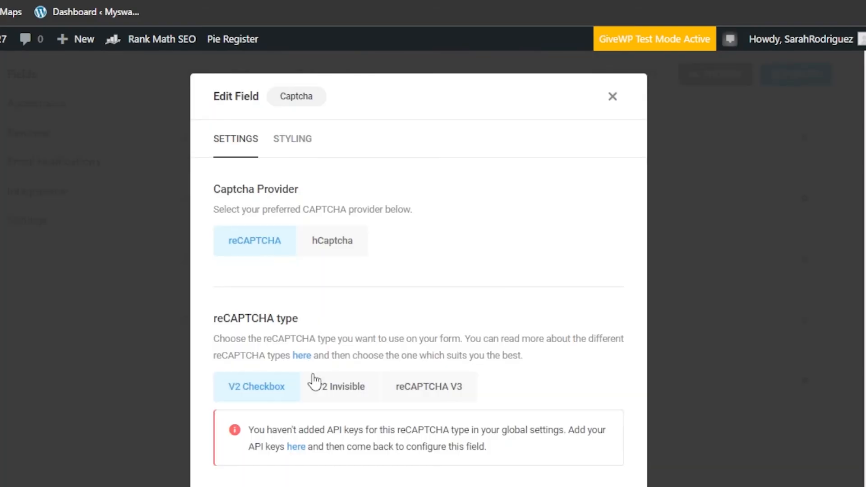
left_click(329, 244)
left_click(276, 246)
left_click(611, 97)
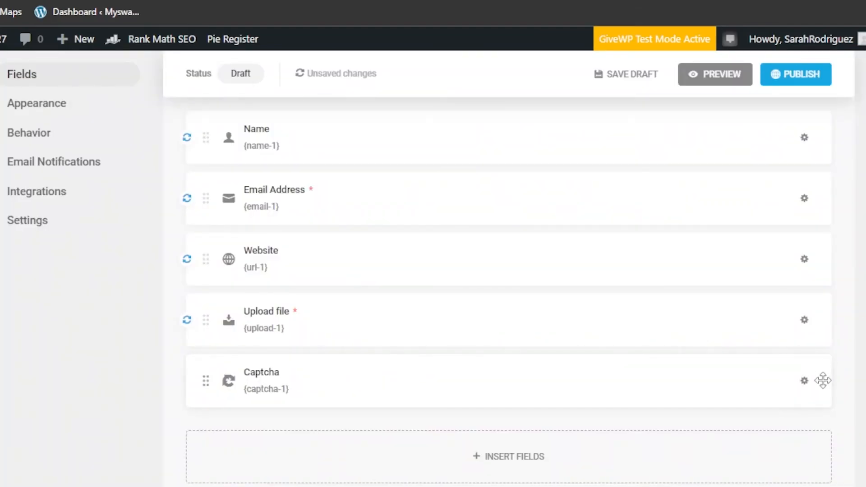
- Delete the Captcha field from the form
left_click(803, 381)
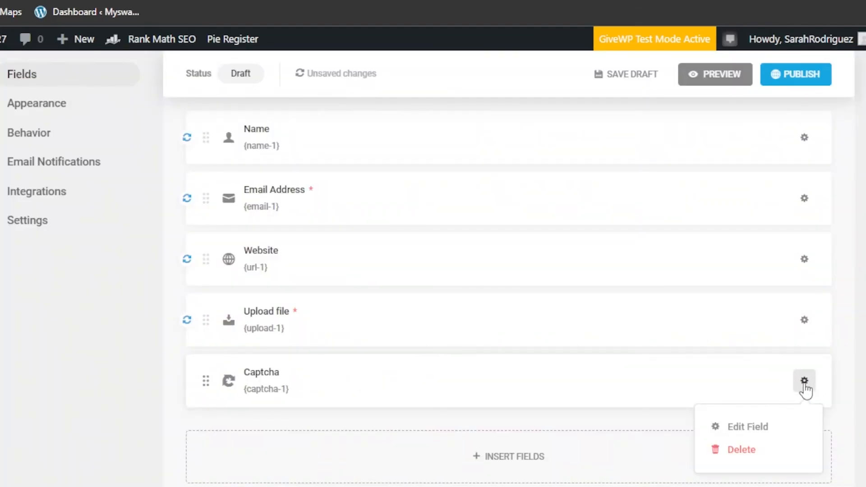
left_click(736, 447)
left_click(458, 333)
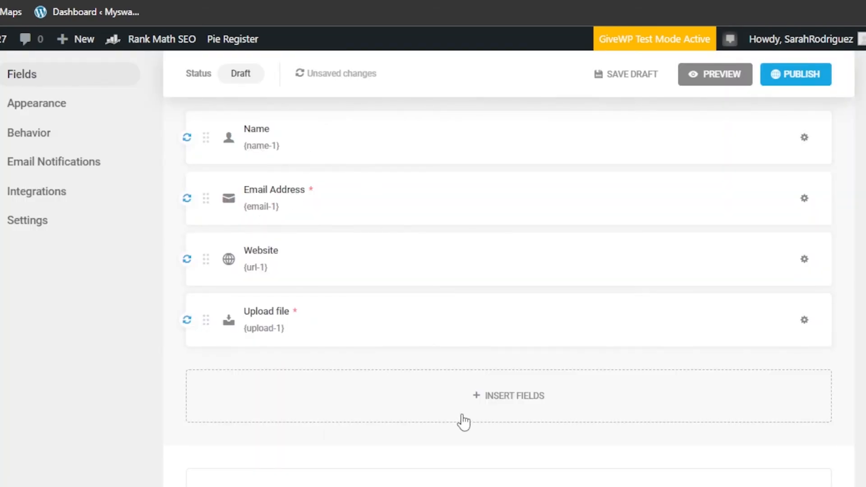
- Browse the field types available for insertion and close the list without adding one
left_click(497, 394)
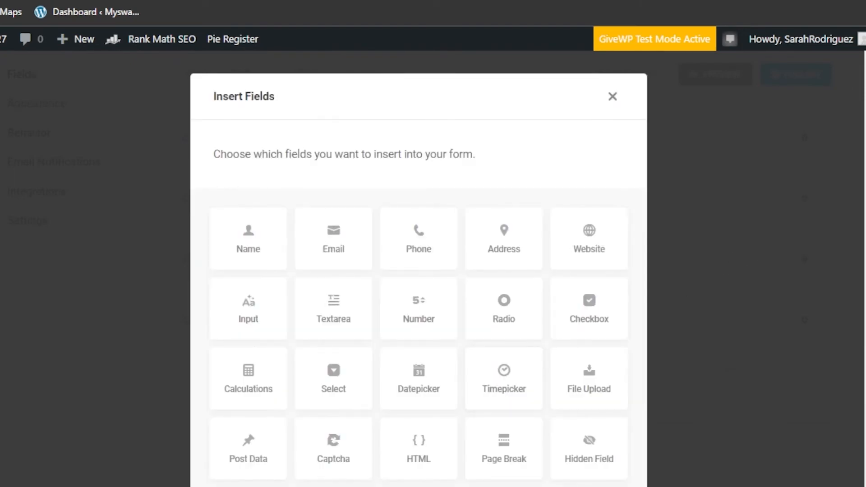
scroll(861, 271, "down", 5)
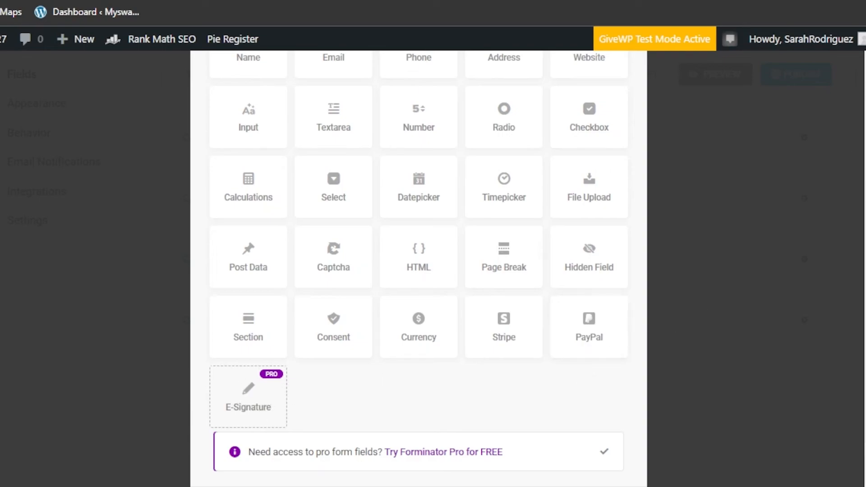
scroll(750, 96, "up", 4)
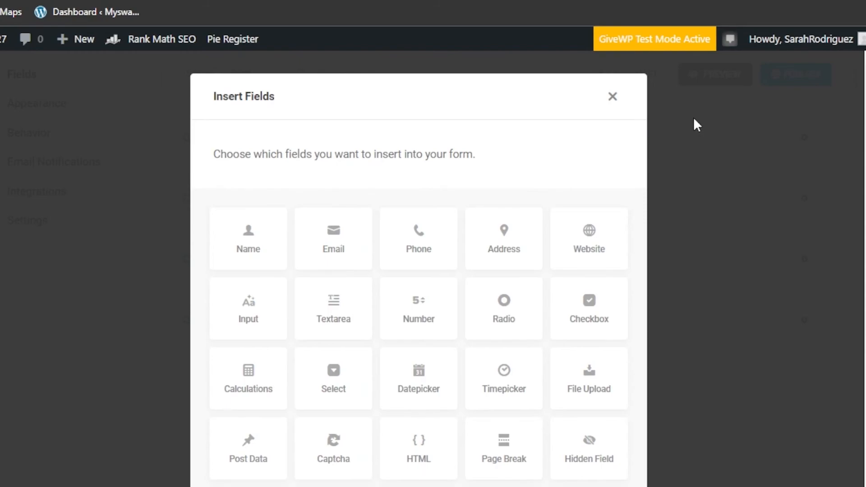
left_click(614, 98)
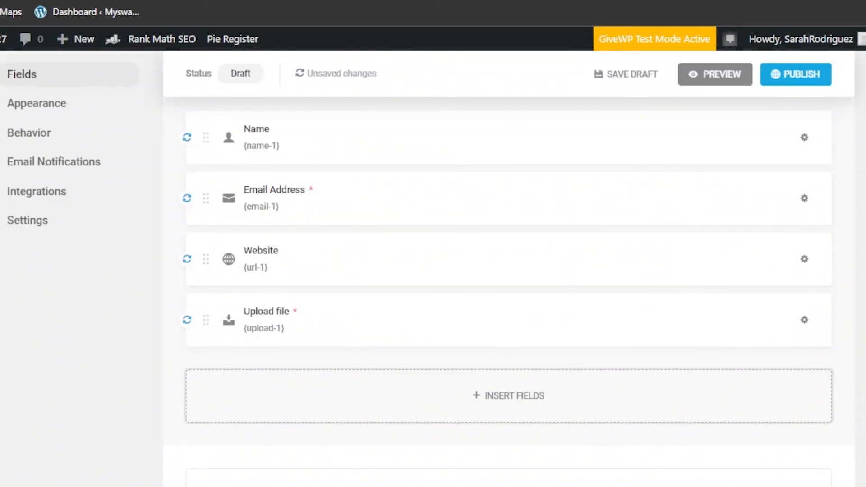
- Preview the form, open the Upload file field's file chooser, and cancel it without choosing a file
scroll(790, 234, "up", 6)
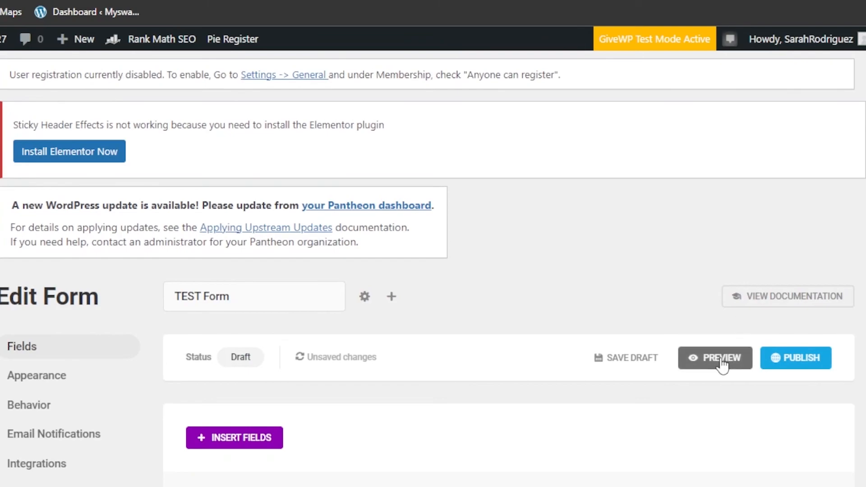
left_click(721, 359)
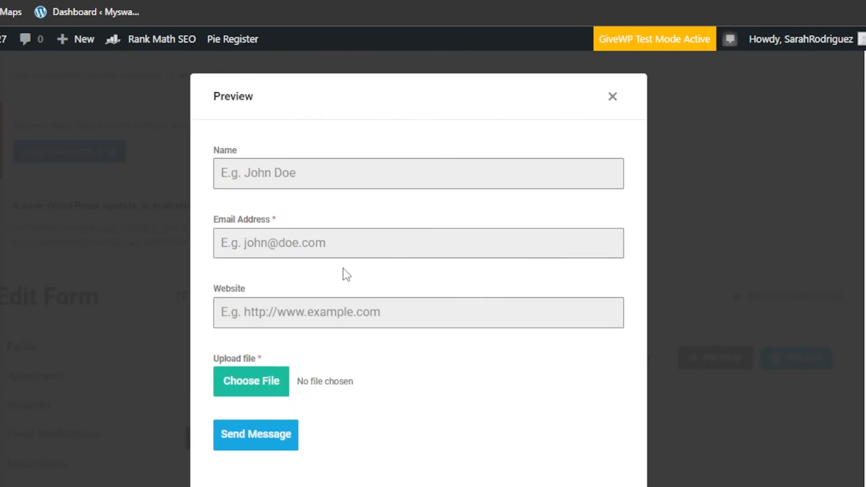
left_click(250, 383)
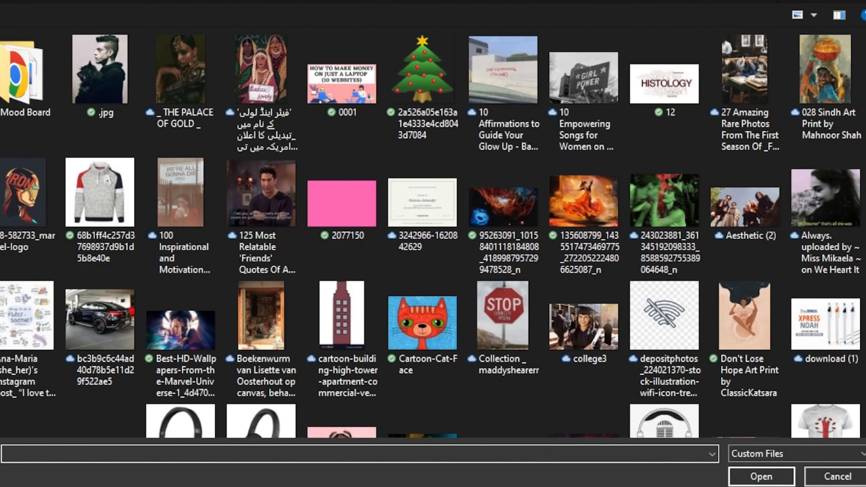
key("Escape")
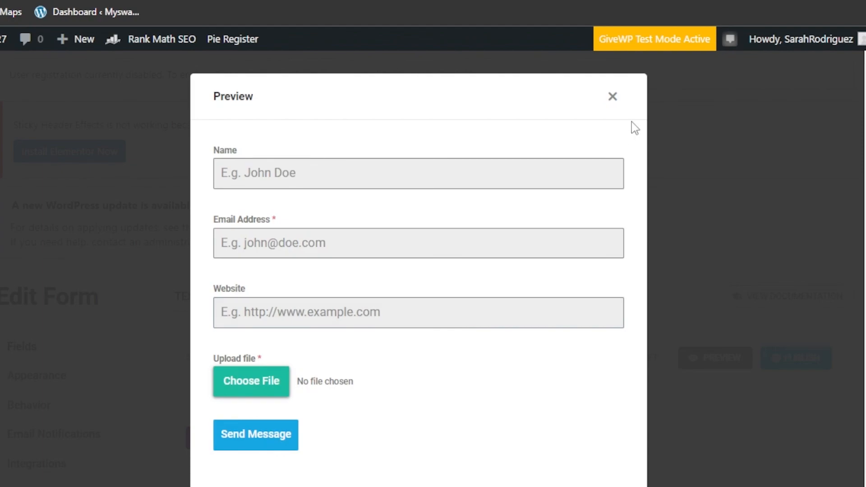
left_click(612, 96)
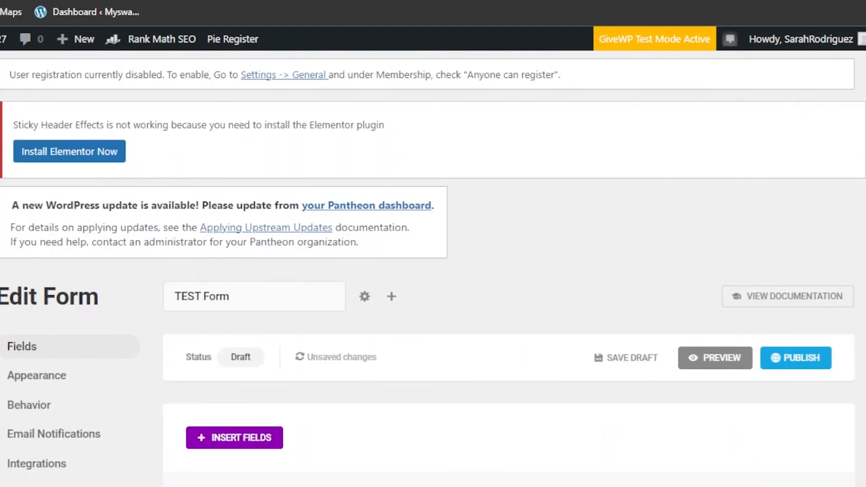
- Review the form's field list and reopen the form preview
scroll(433, 271, "down", 8)
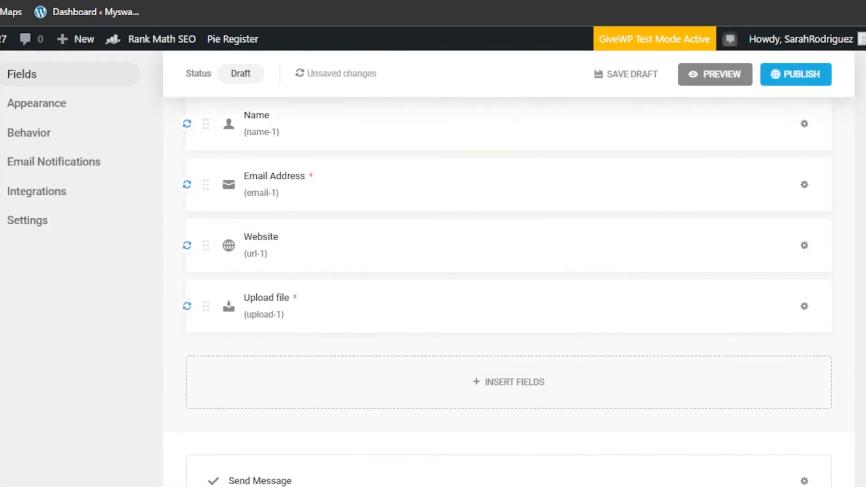
scroll(432, 271, "up", 5)
scroll(509, 293, "down", 3)
scroll(509, 293, "up", 5)
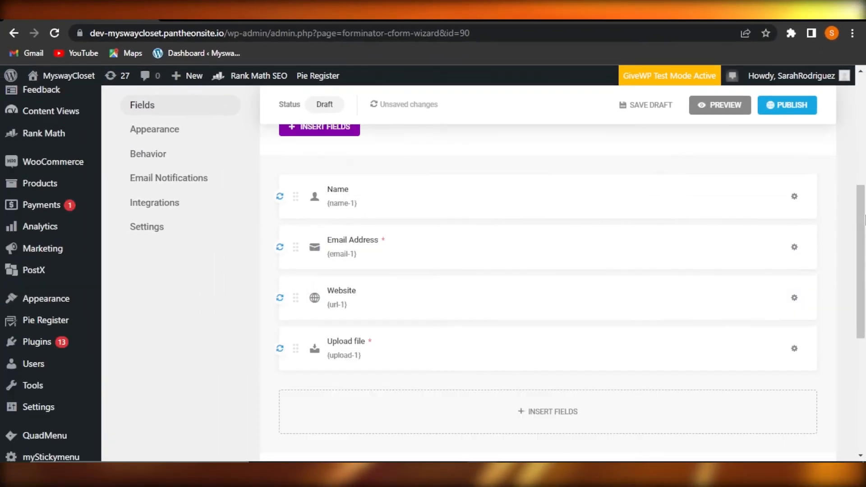
left_click(723, 324)
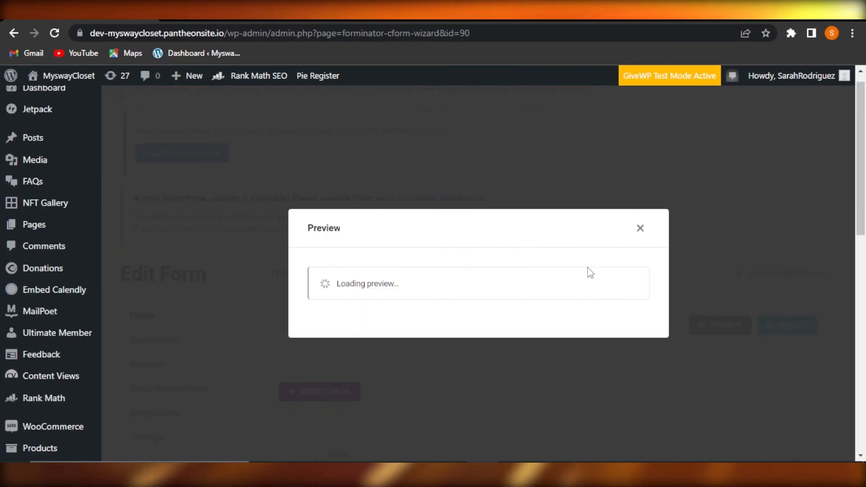